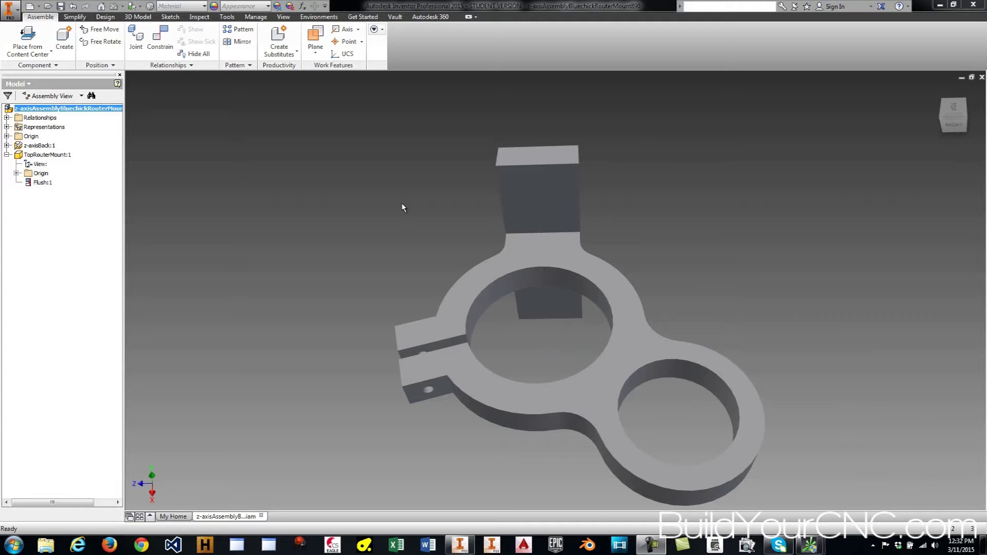
# Step: Examine from several angles how the router mount meets the z-axis back plate
pyautogui.keyDown('shift'); pyautogui.moveTo(394, 237); pyautogui.dragTo(383, 240, button='middle'); pyautogui.keyUp('shift')
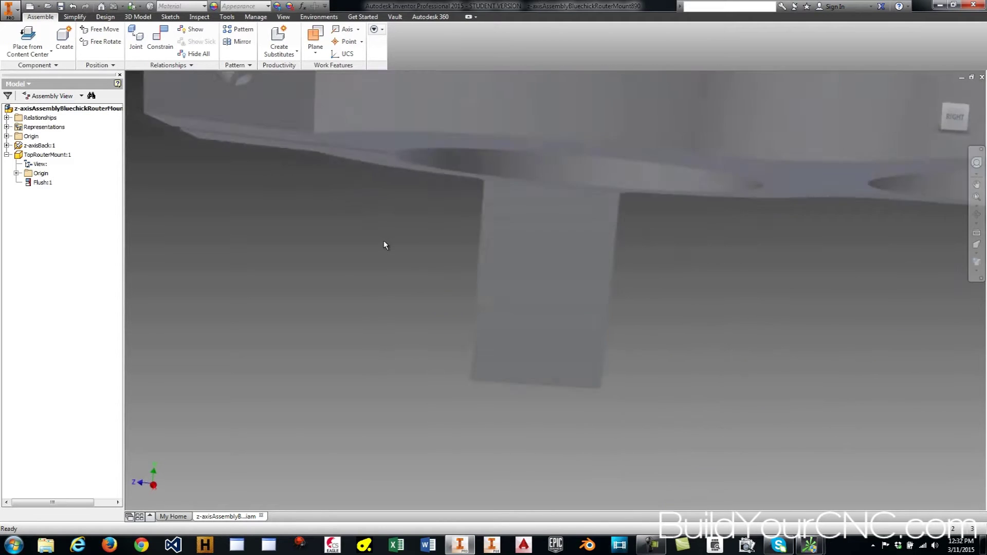
pyautogui.keyDown('shift'); pyautogui.moveTo(383, 240); pyautogui.dragTo(385, 228, button='middle'); pyautogui.keyUp('shift')
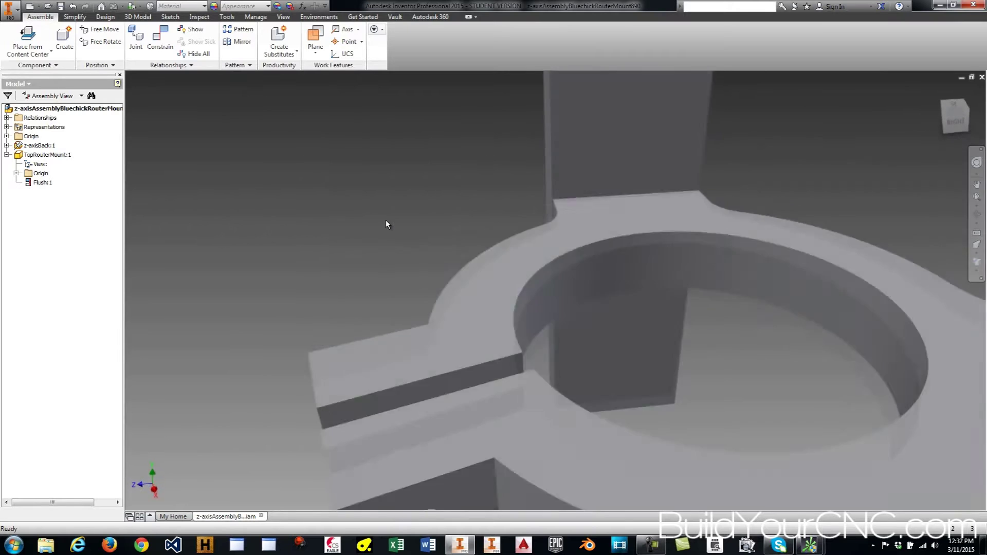
pyautogui.scroll(-5, 387, 225)
pyautogui.keyDown('shift'); pyautogui.moveTo(390, 244); pyautogui.dragTo(521, 335, button='middle'); pyautogui.keyUp('shift')
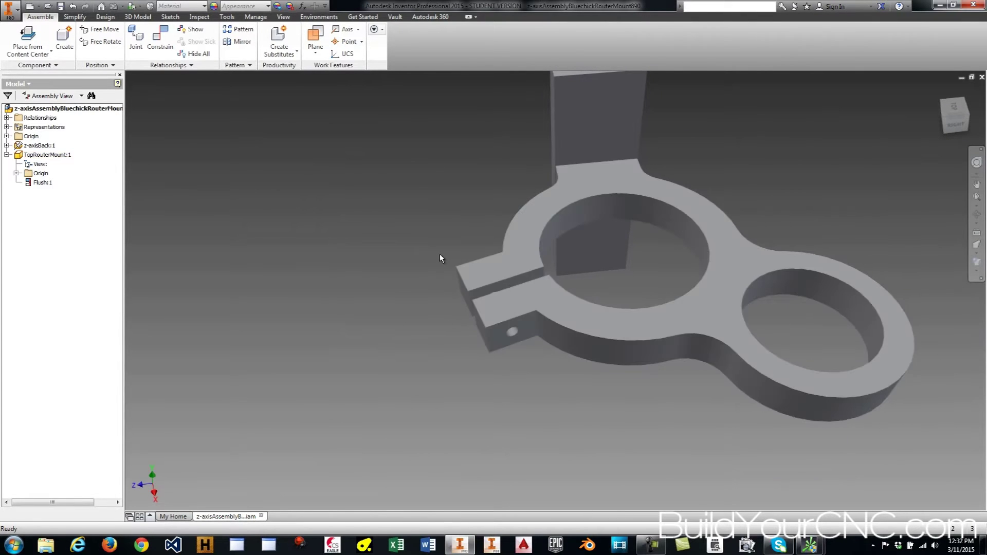
pyautogui.press('F6')
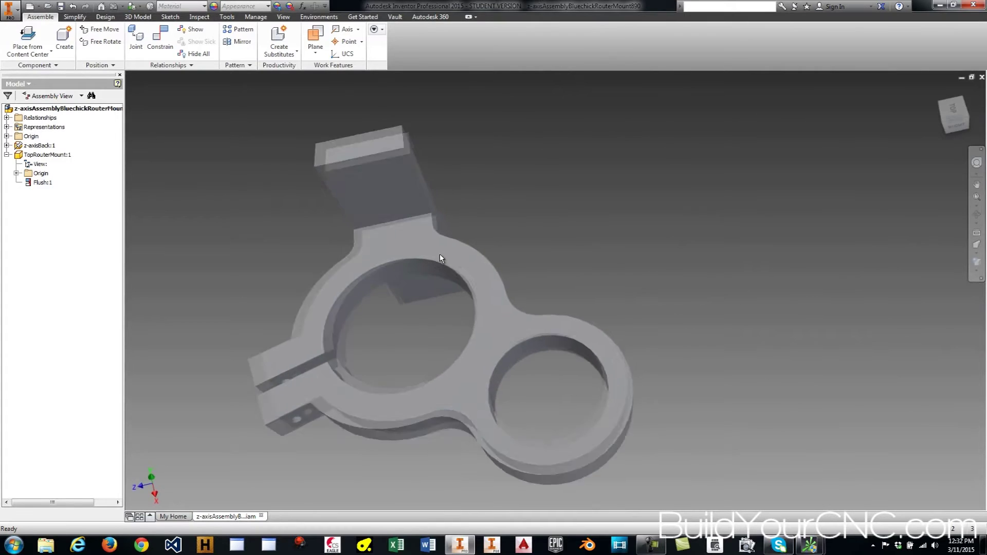
pyautogui.scroll(3, 440, 254)
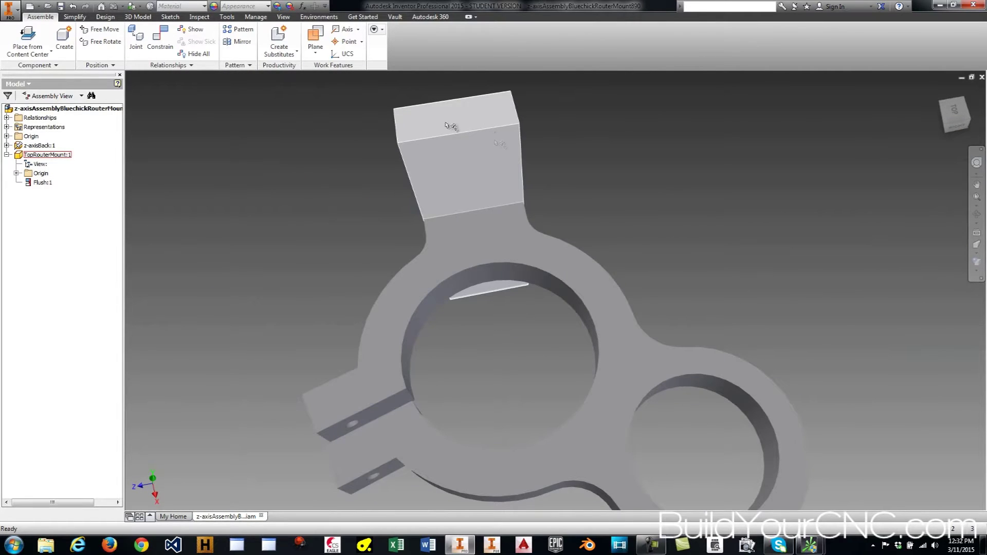
pyautogui.keyDown('shift'); pyautogui.moveTo(473, 154); pyautogui.dragTo(452, 220, button='middle'); pyautogui.keyUp('shift')
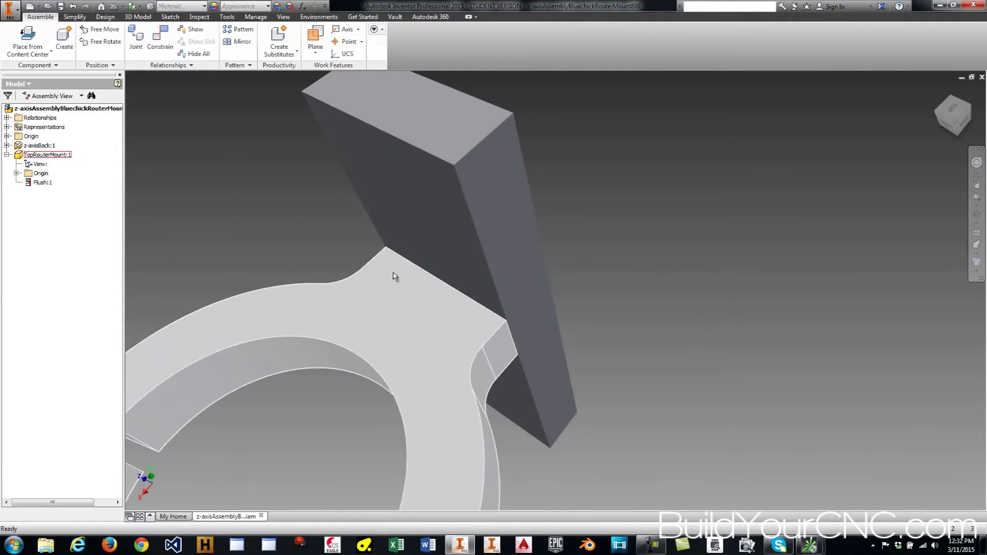
pyautogui.press('F5')
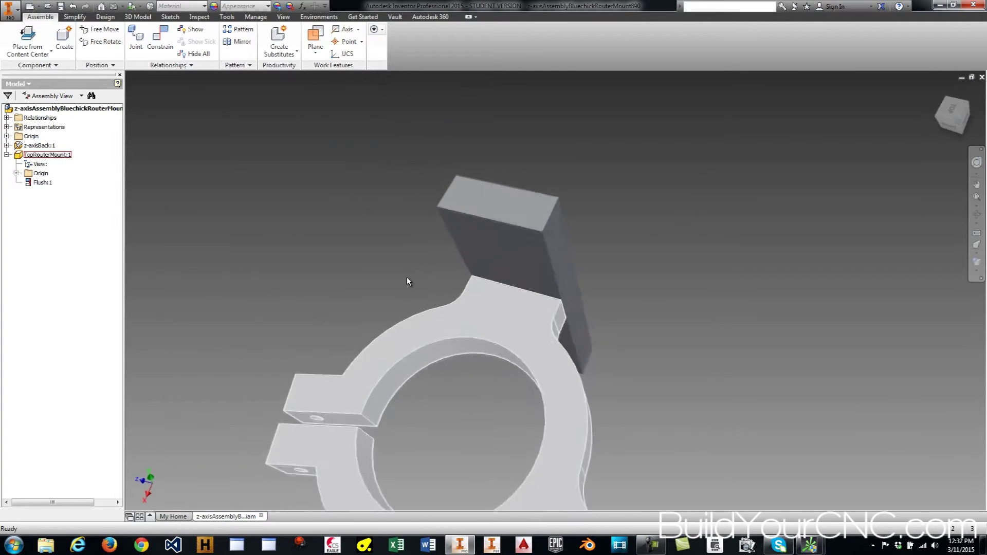
pyautogui.scroll(5, 407, 281)
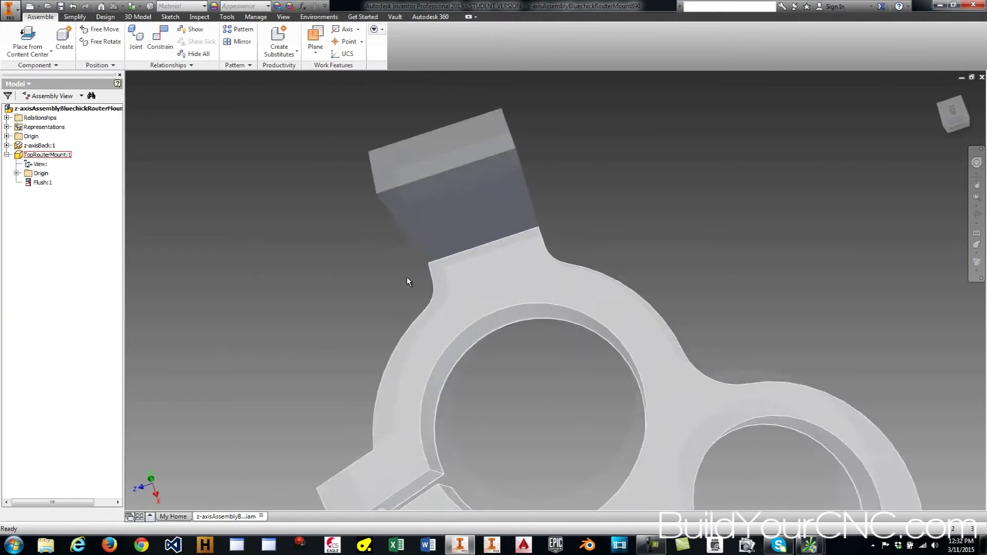
pyautogui.press('F5')
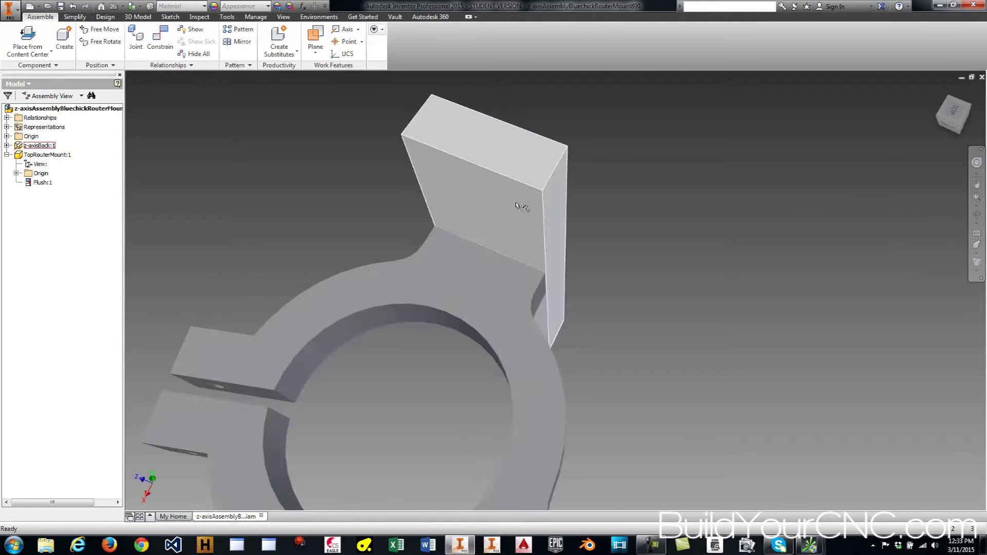
pyautogui.keyDown('shift'); pyautogui.moveTo(520, 235); pyautogui.dragTo(523, 286, button='middle'); pyautogui.keyUp('shift')
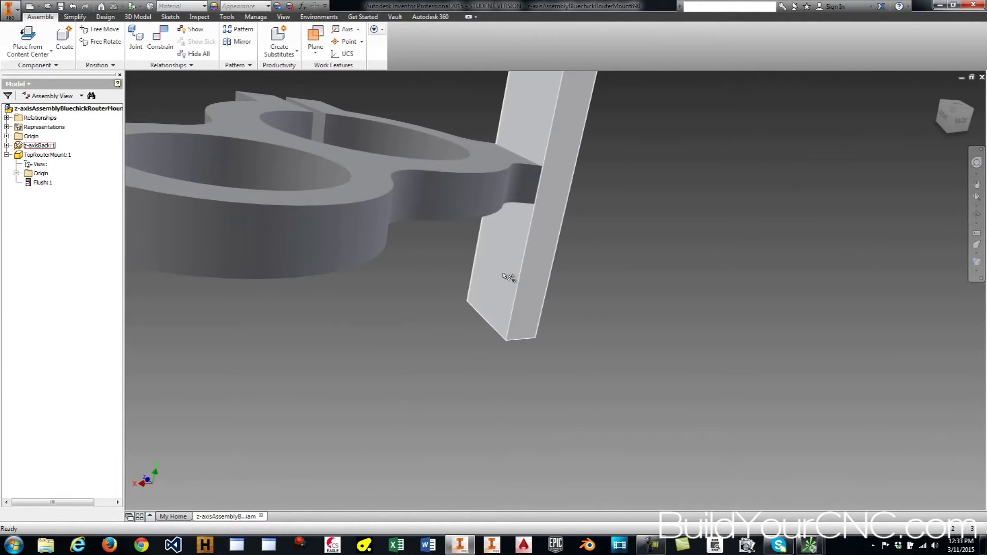
pyautogui.keyDown('shift'); pyautogui.moveTo(506, 277); pyautogui.dragTo(506, 277, button='middle'); pyautogui.keyUp('shift')
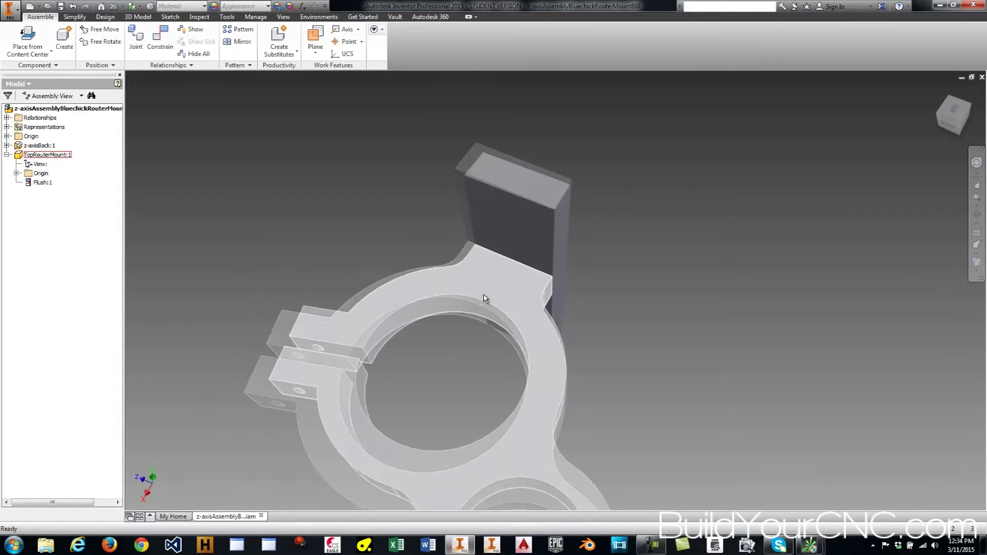
# Step: Edit the TopRouterMount part in place and derive the z-axisBack part into it
pyautogui.click(498, 297)
pyautogui.doubleClick(497, 297)
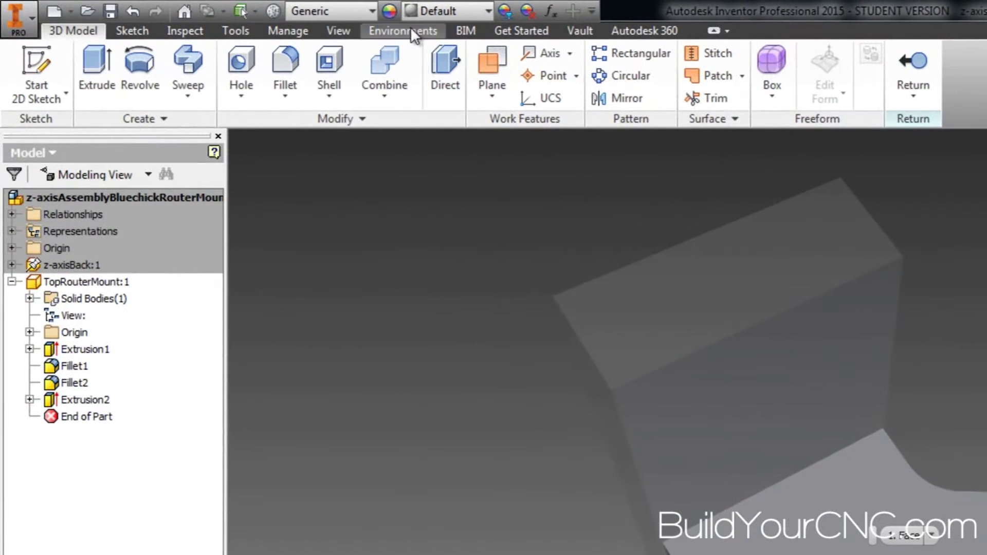
pyautogui.click(292, 30)
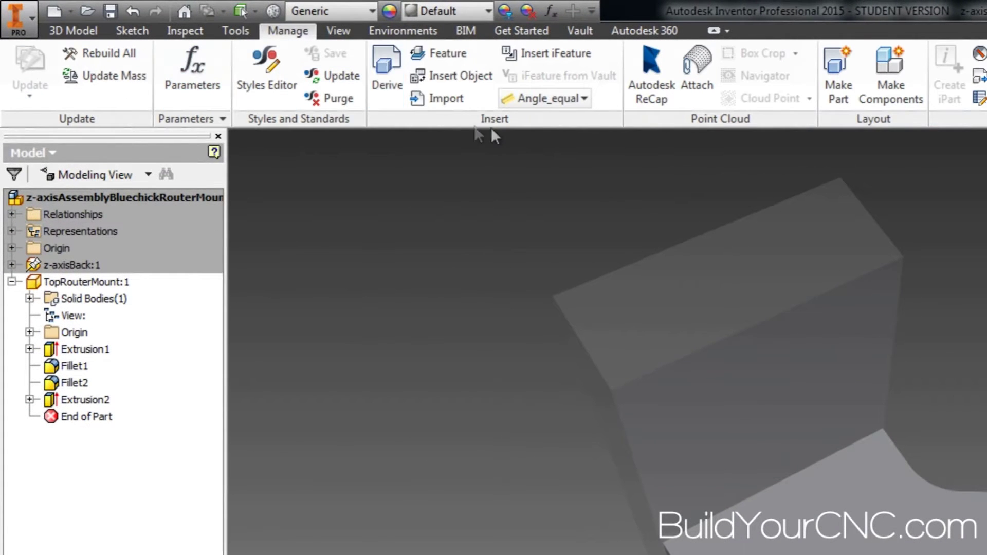
pyautogui.click(387, 62)
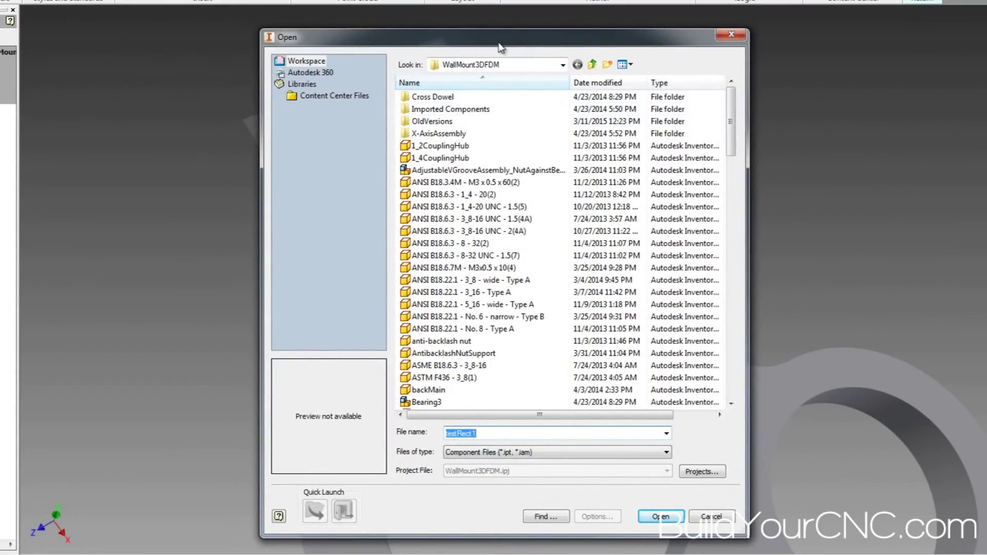
pyautogui.moveTo(503, 36); pyautogui.dragTo(418, 160)
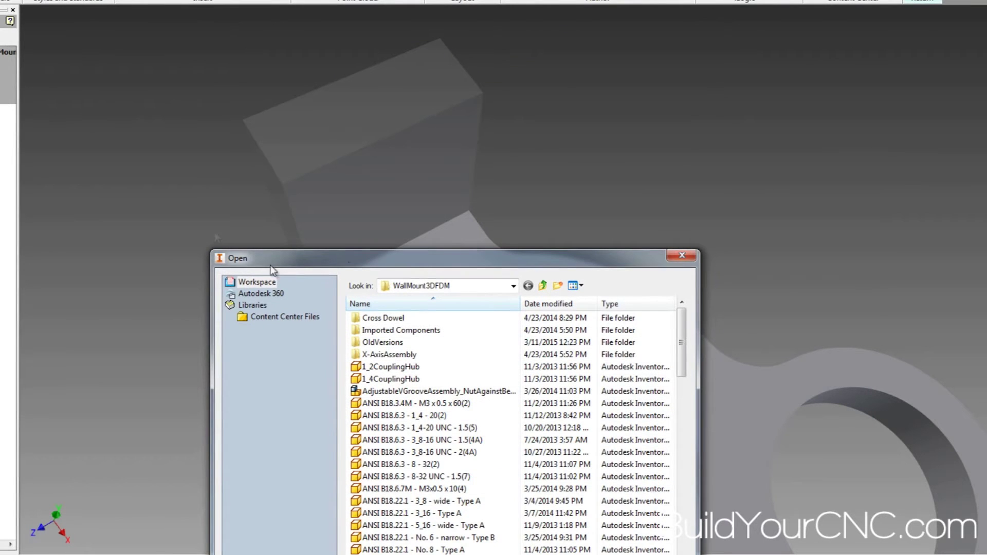
pyautogui.moveTo(351, 266); pyautogui.dragTo(321, 97)
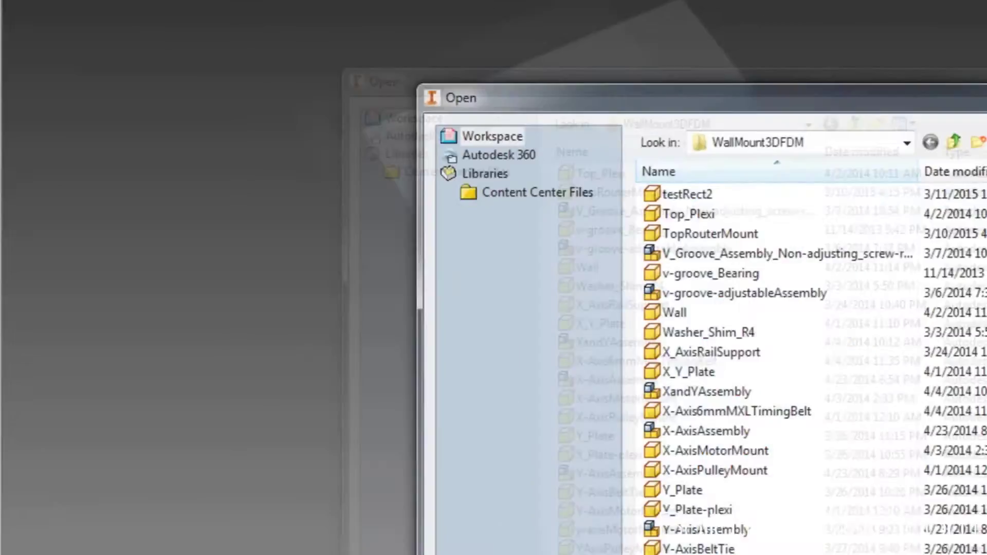
pyautogui.scroll(-10, 778, 466)
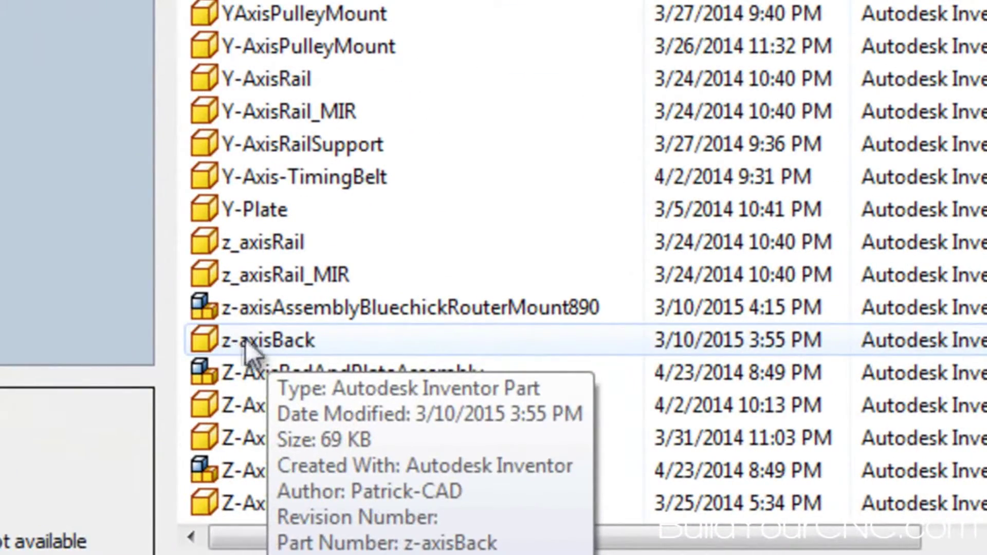
pyautogui.click(243, 339)
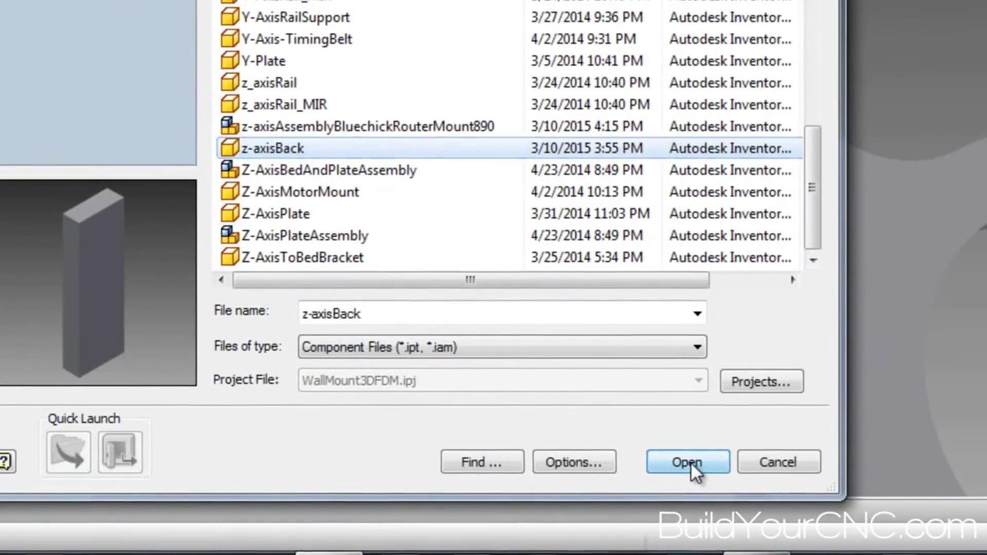
pyautogui.click(689, 463)
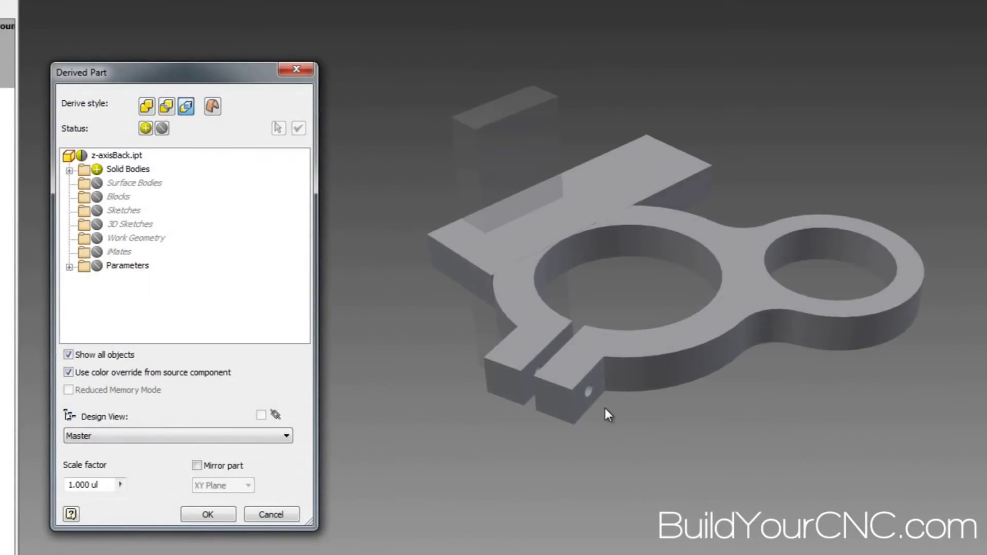
# Step: Exclude the Solid1 body from the derived z-axisBack part and expand its model parameters
pyautogui.scroll(-4, 605, 408)
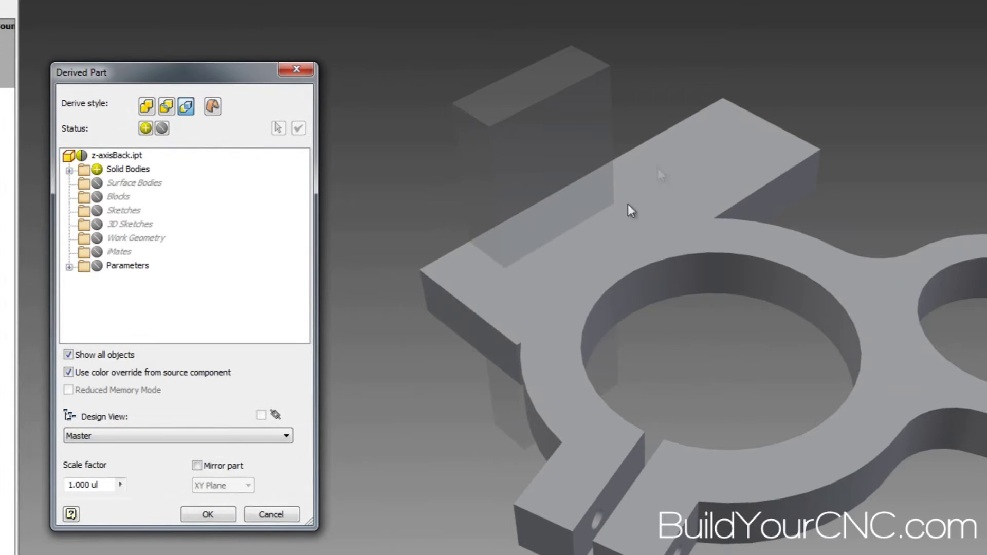
pyautogui.press('F6')
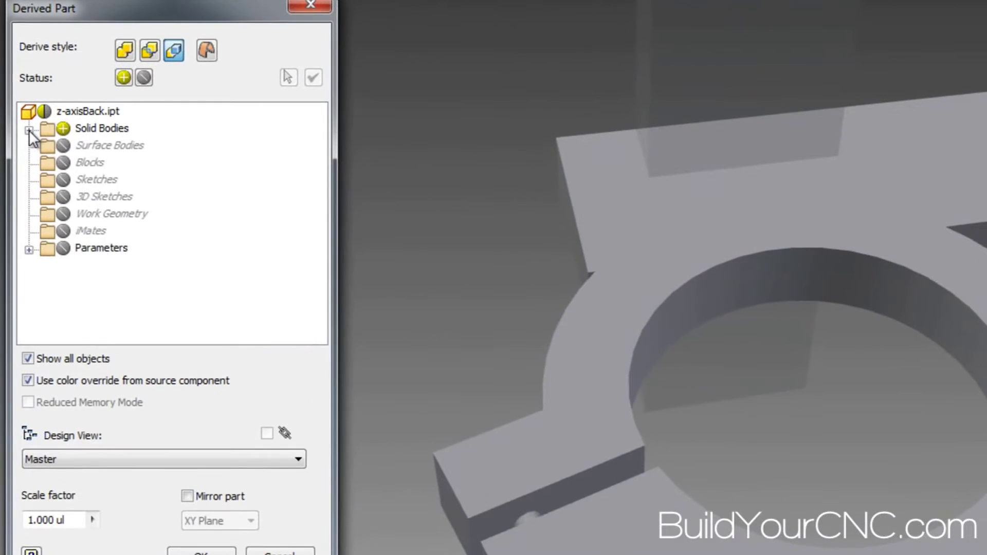
pyautogui.click(69, 170)
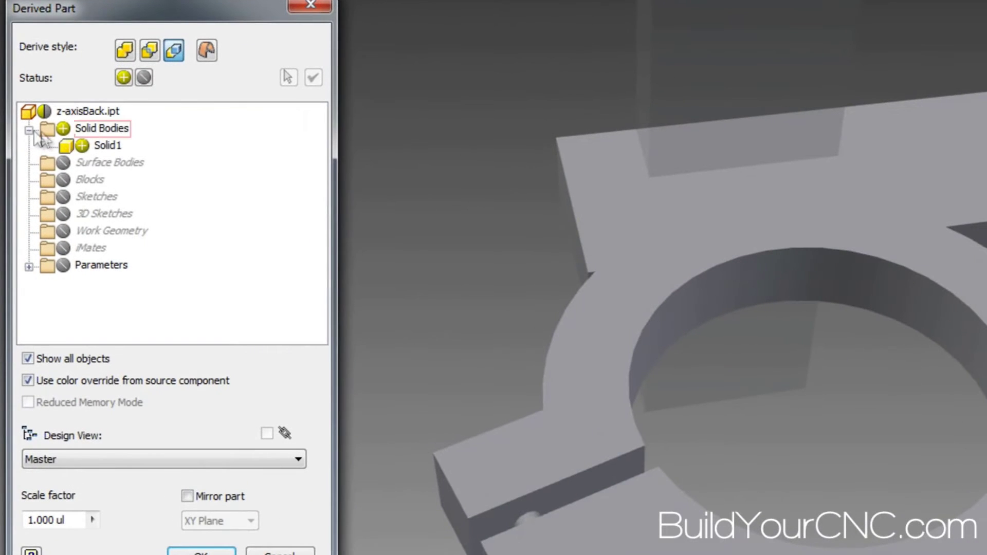
pyautogui.click(83, 145)
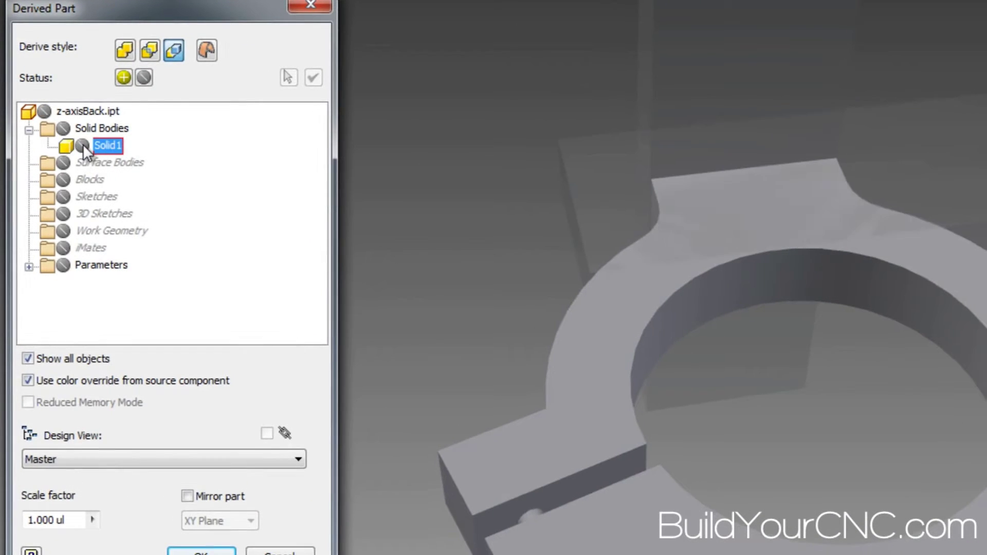
pyautogui.click(29, 267)
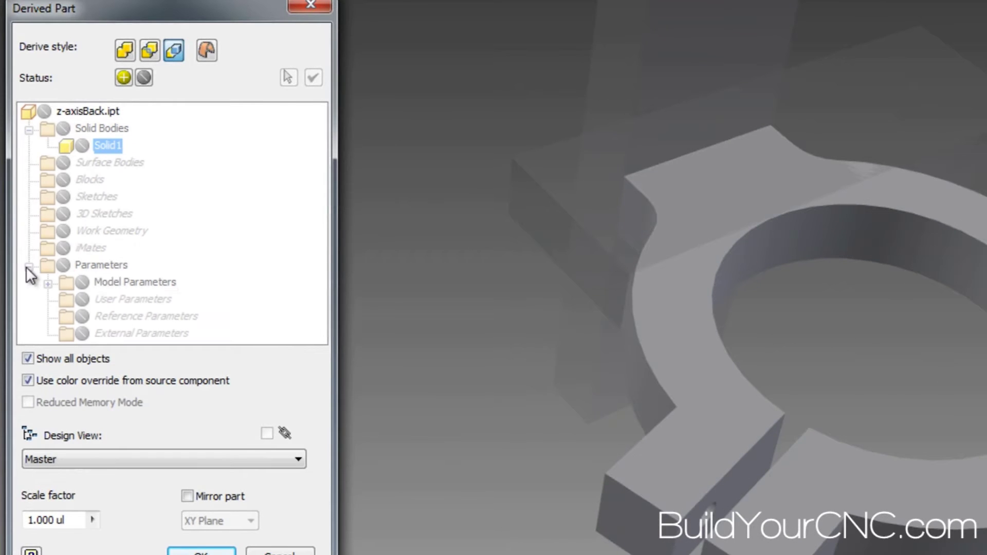
pyautogui.click(48, 283)
pyautogui.scroll(-1, 180, 239)
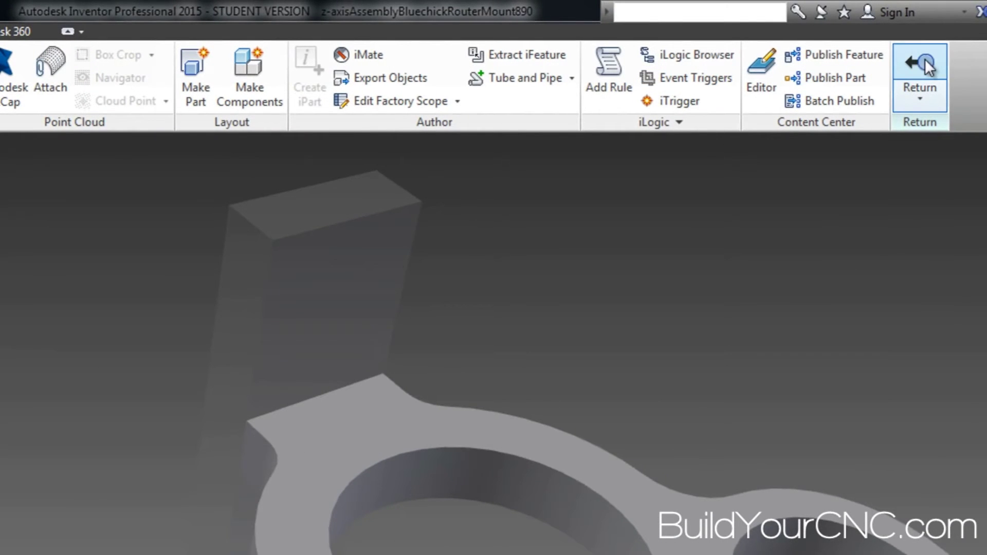
# Step: Return to the assembly and rename the z-axisBack part's model parameter d0 with a name beginning zaxisBackWi
pyautogui.click(925, 58)
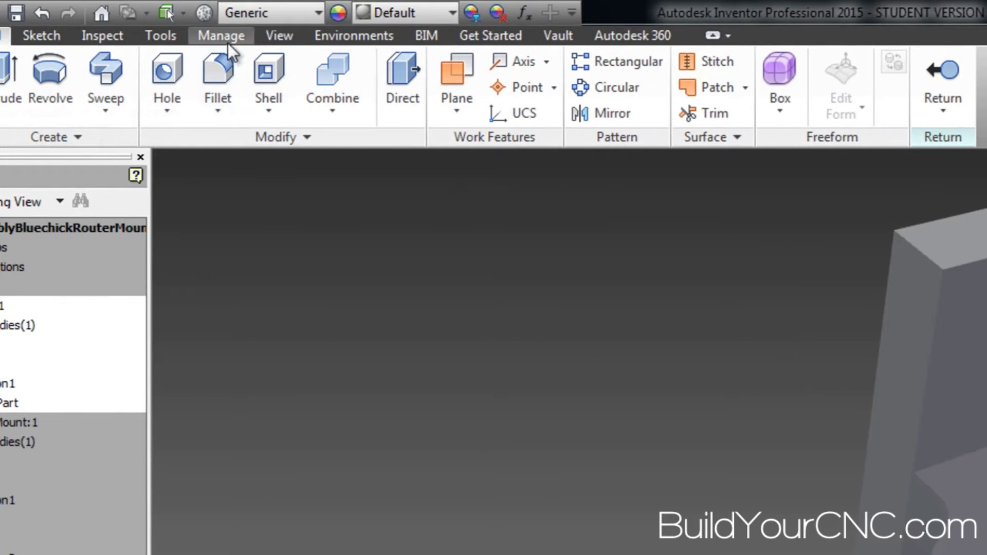
pyautogui.click(229, 41)
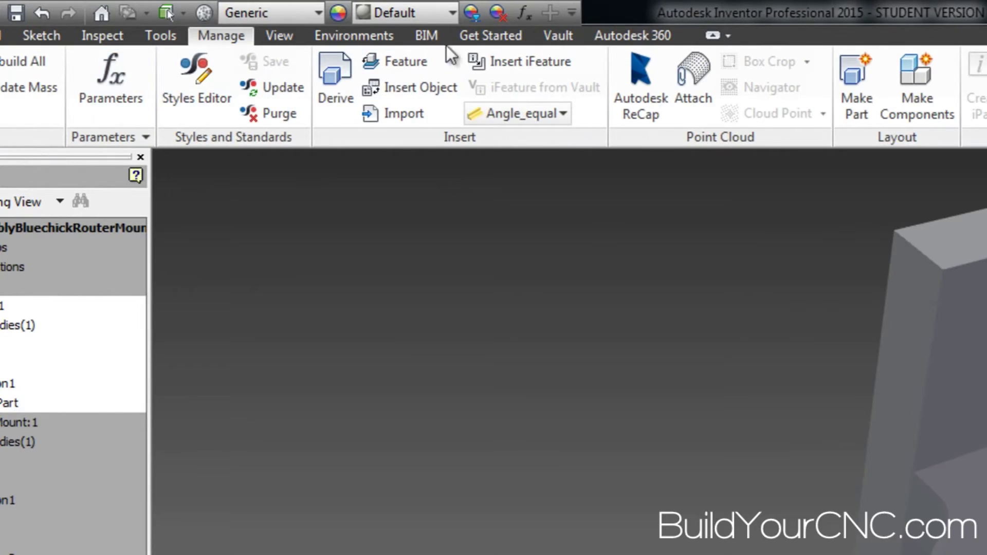
pyautogui.click(524, 12)
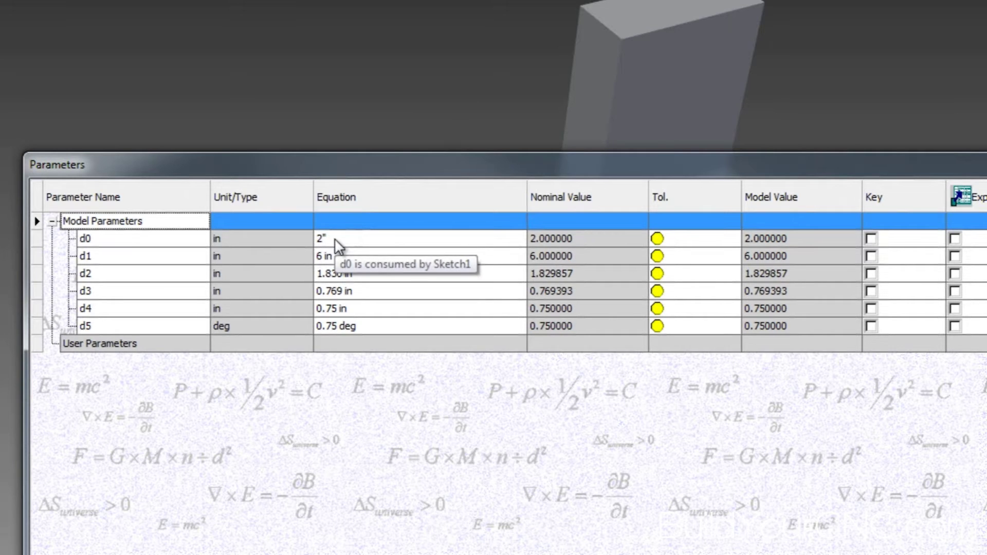
pyautogui.doubleClick(107, 239)
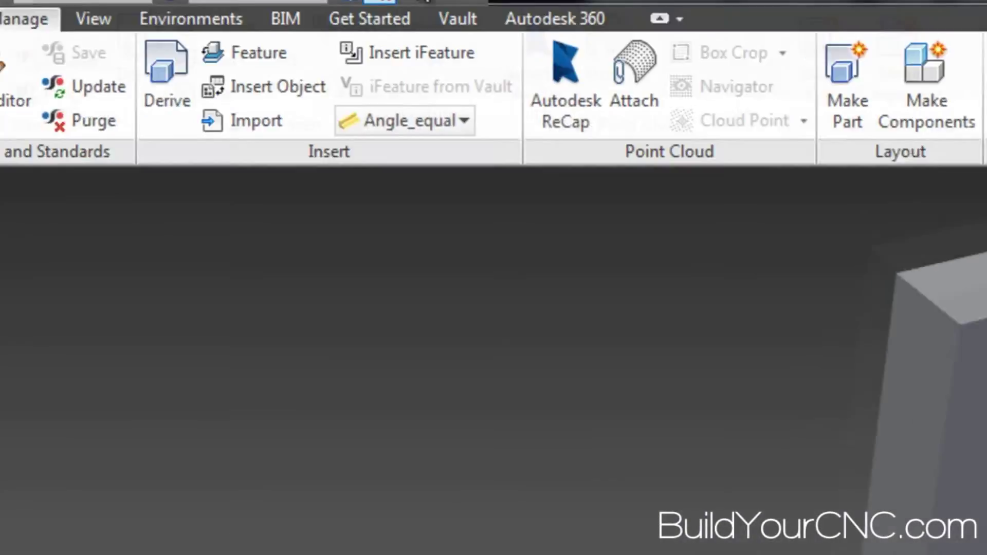
pyautogui.click(448, 10)
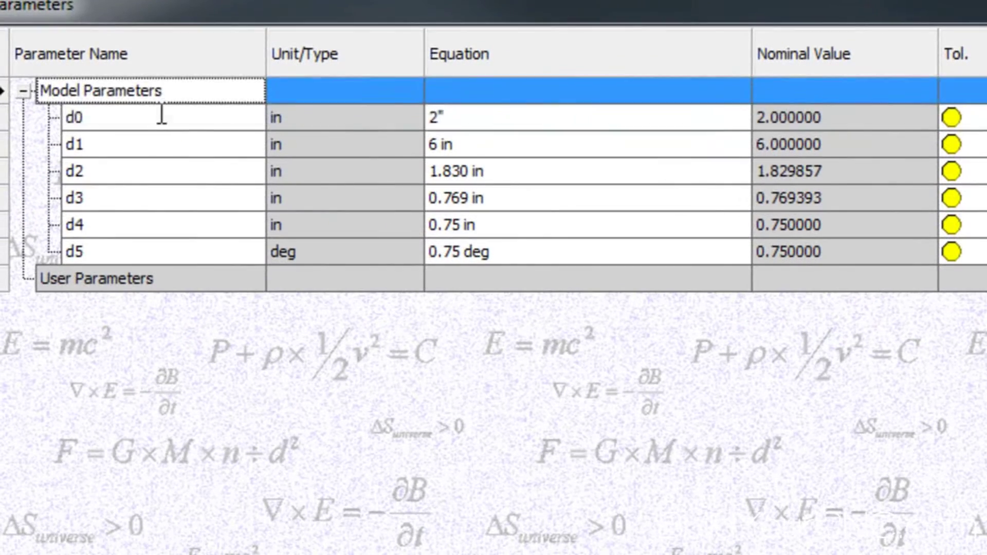
pyautogui.doubleClick(162, 116)
pyautogui.write('zaxi')
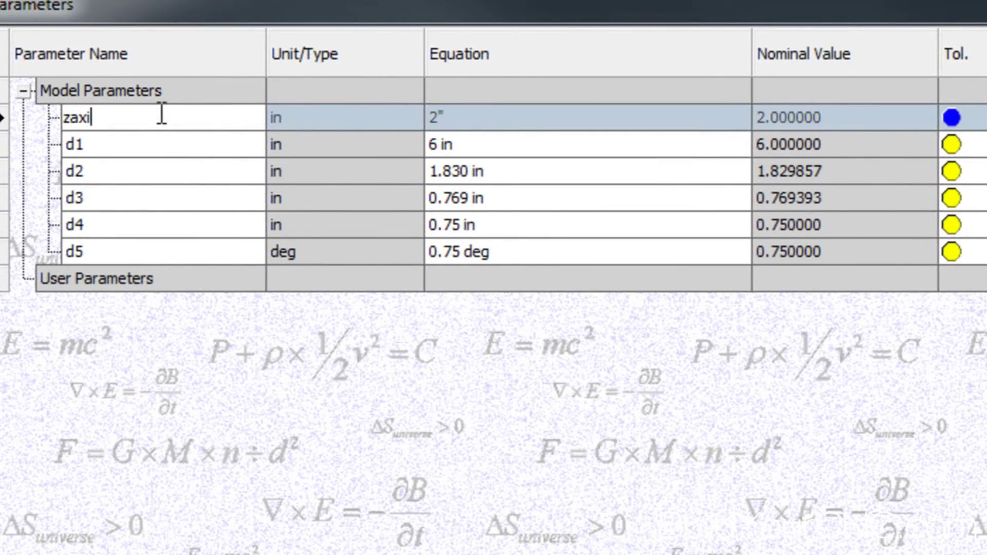
pyautogui.write('sBackWi')
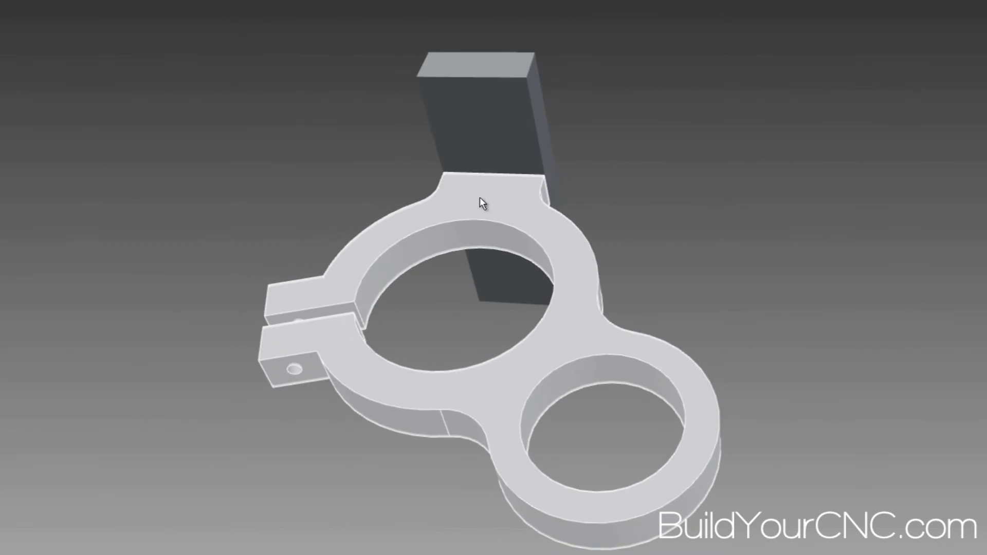
# Step: Edit the TopRouterMount part in place and include the zaxisBackWidth model parameter in its derived z-axisBack part
pyautogui.click(480, 197)
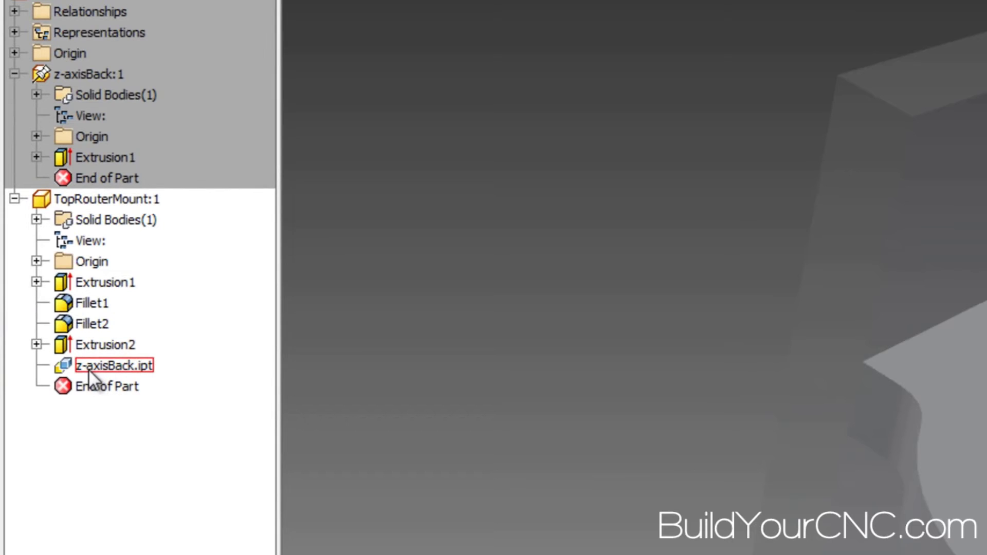
pyautogui.rightClick(62, 364)
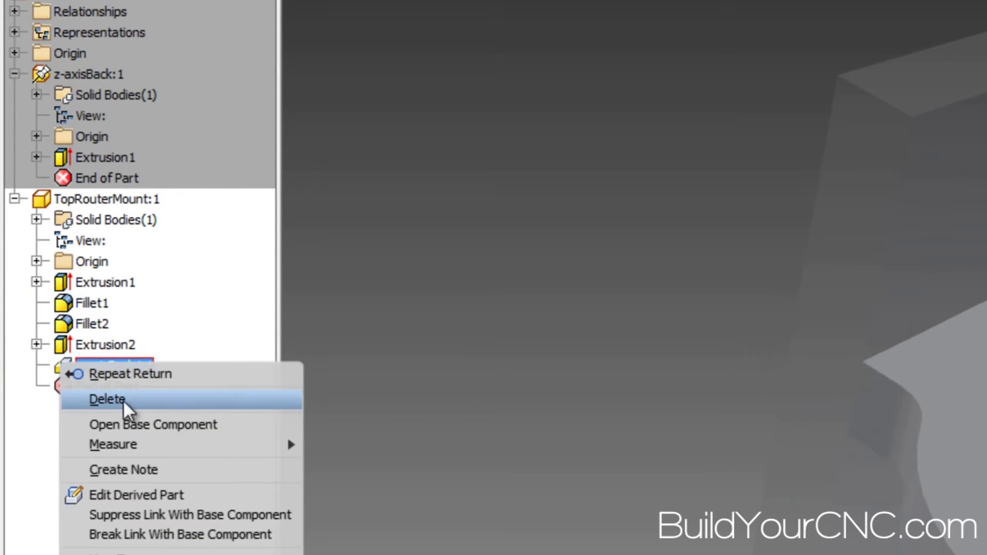
pyautogui.click(155, 494)
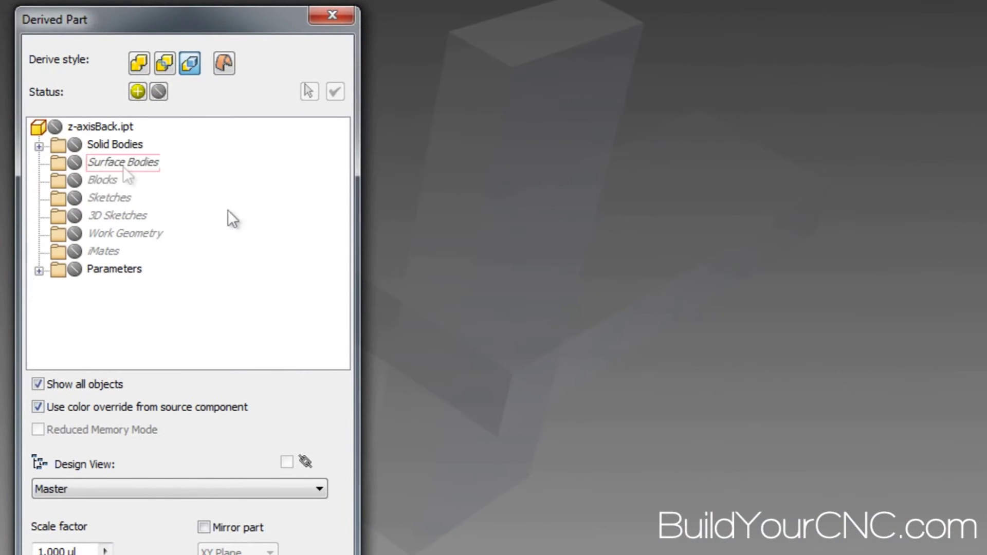
pyautogui.click(39, 270)
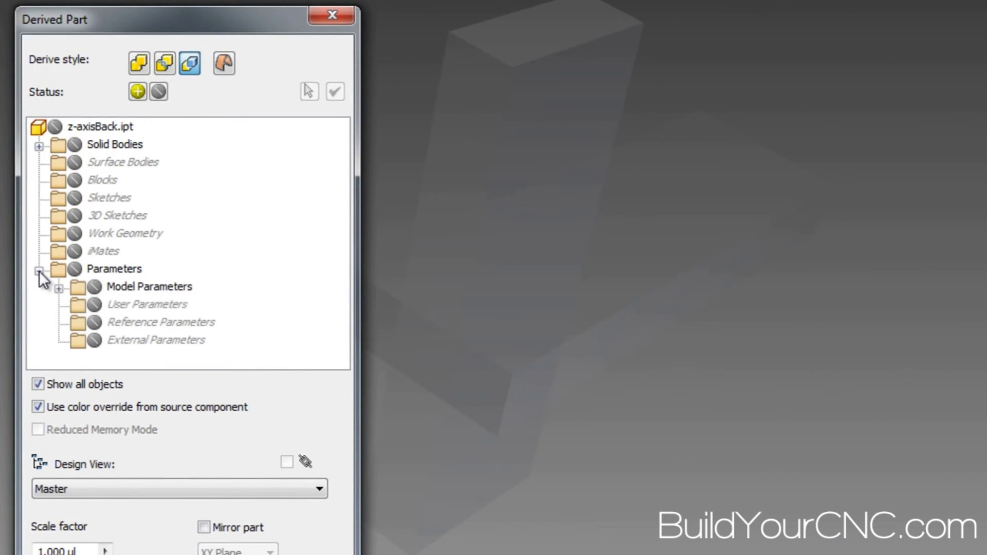
pyautogui.click(58, 289)
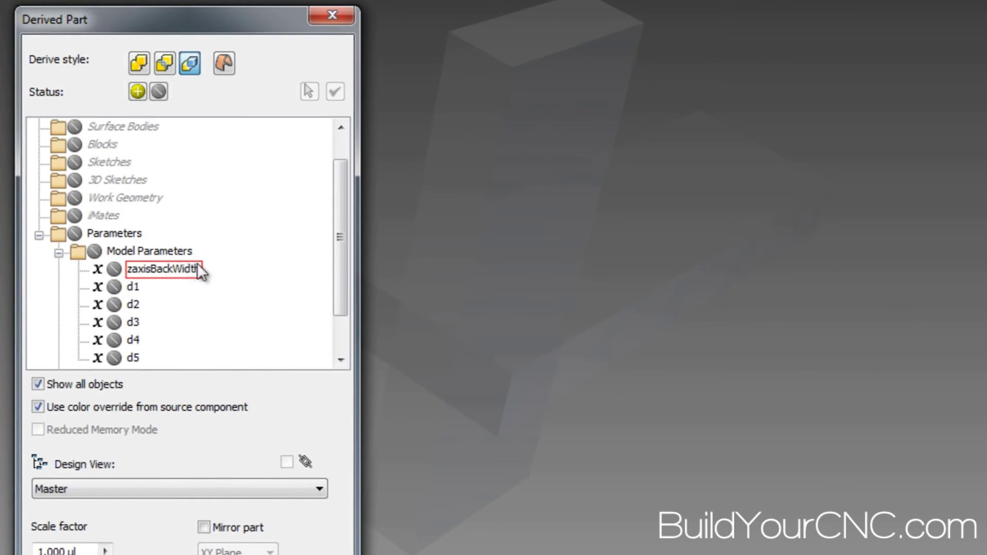
pyautogui.click(113, 269)
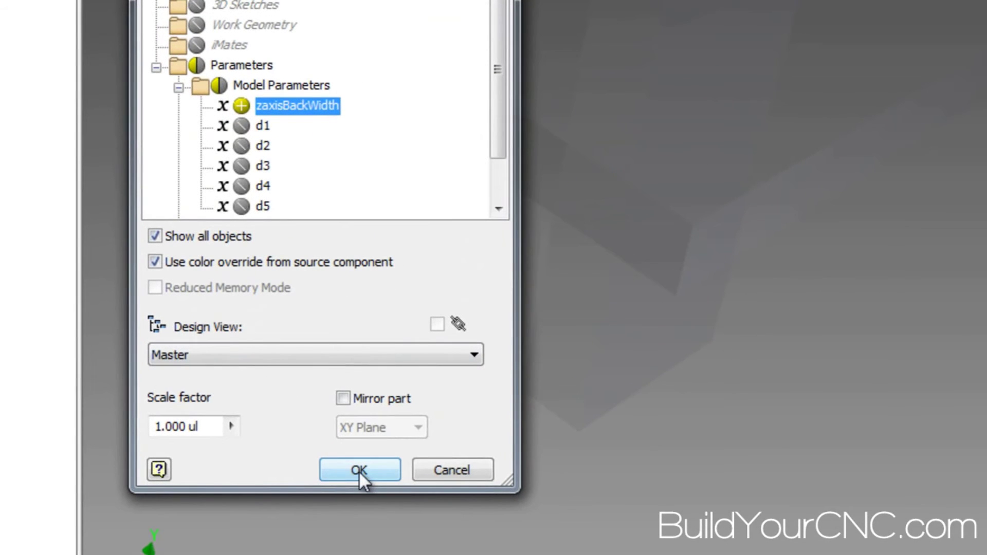
pyautogui.click(241, 106)
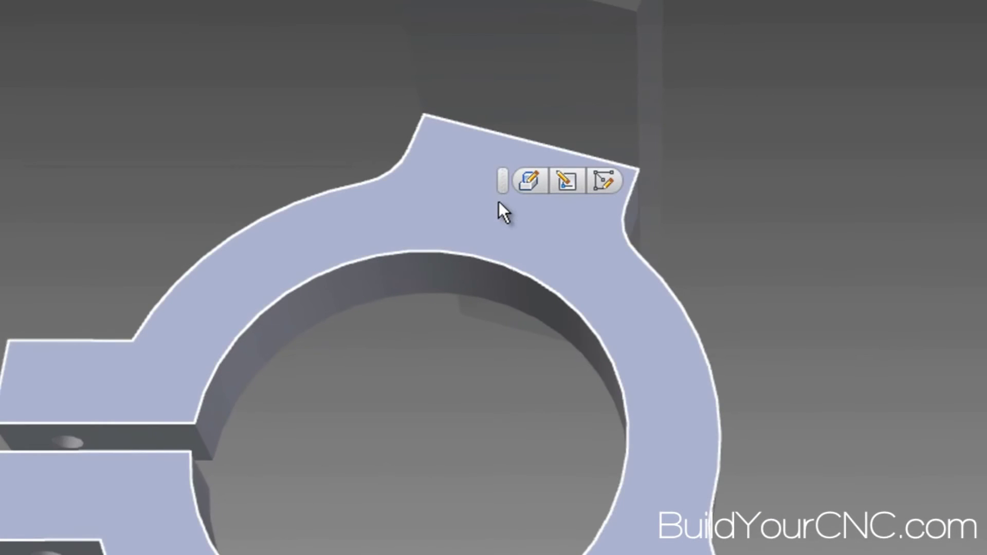
# Step: Edit the router mount's profile sketch and set the mounting tab's overall width dimension to the parameter zaxisBackWidth
pyautogui.moveTo(566, 179)
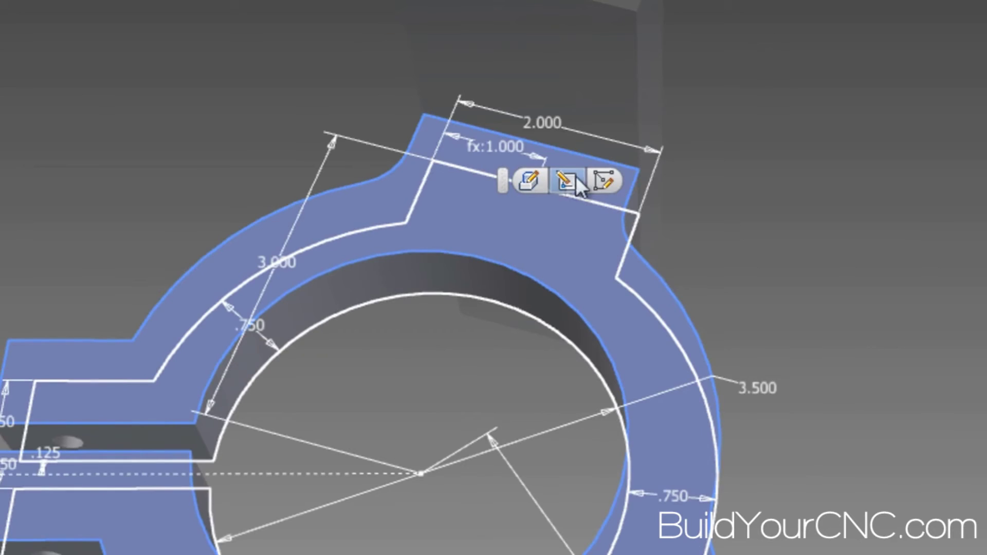
pyautogui.click(566, 180)
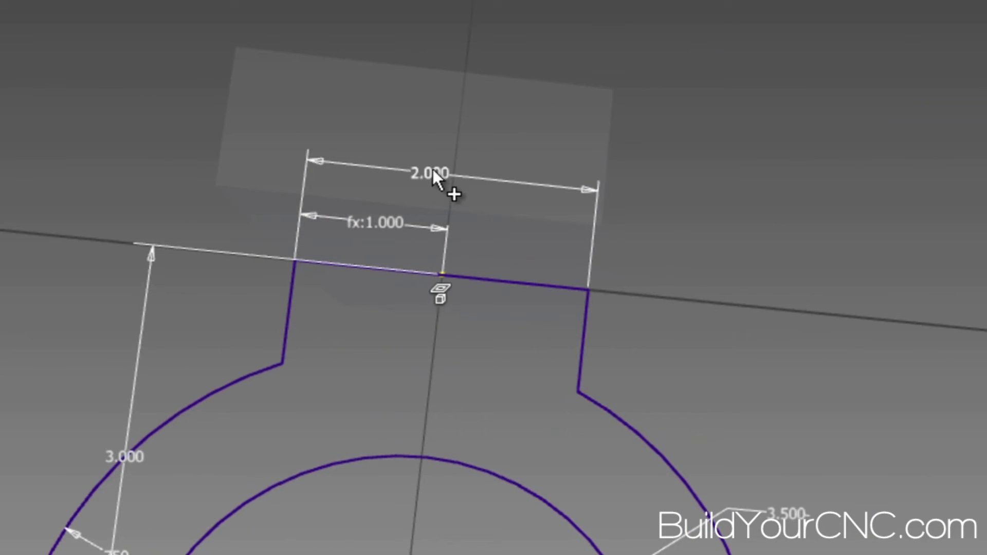
pyautogui.doubleClick(433, 169)
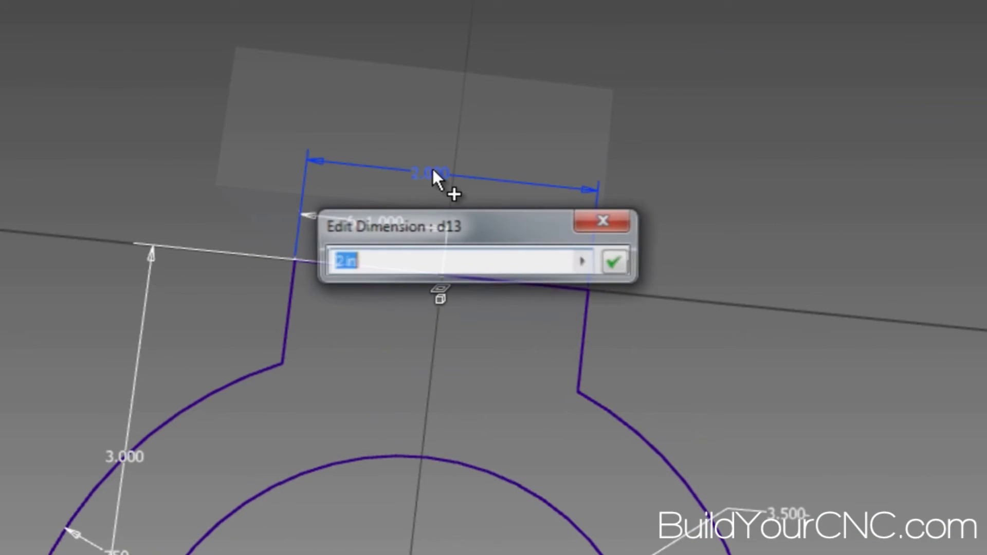
pyautogui.click(585, 261)
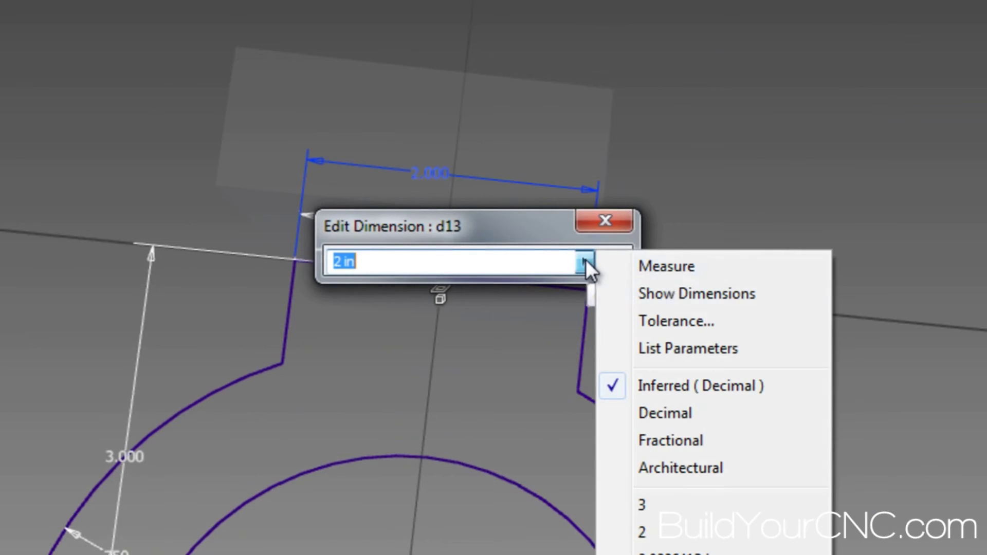
pyautogui.click(707, 348)
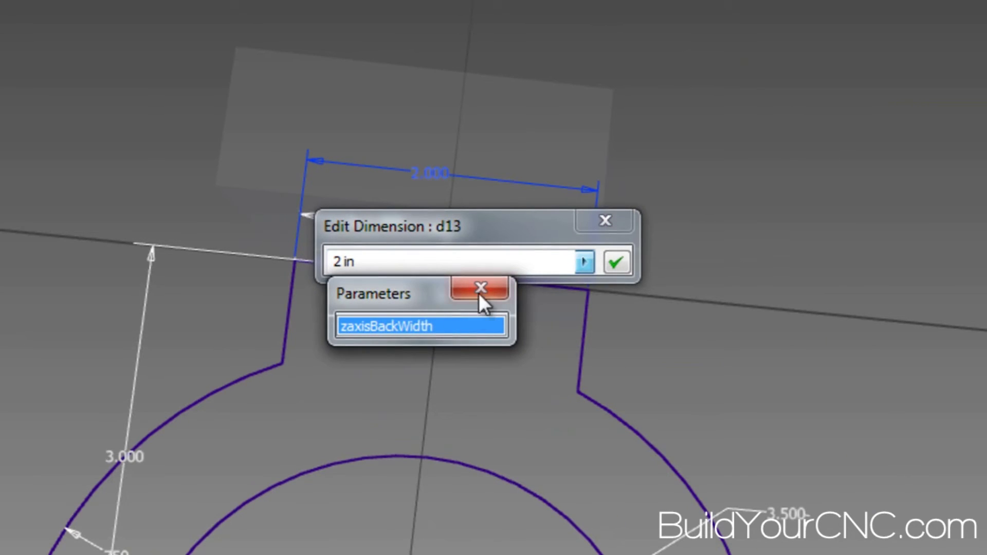
pyautogui.click(430, 329)
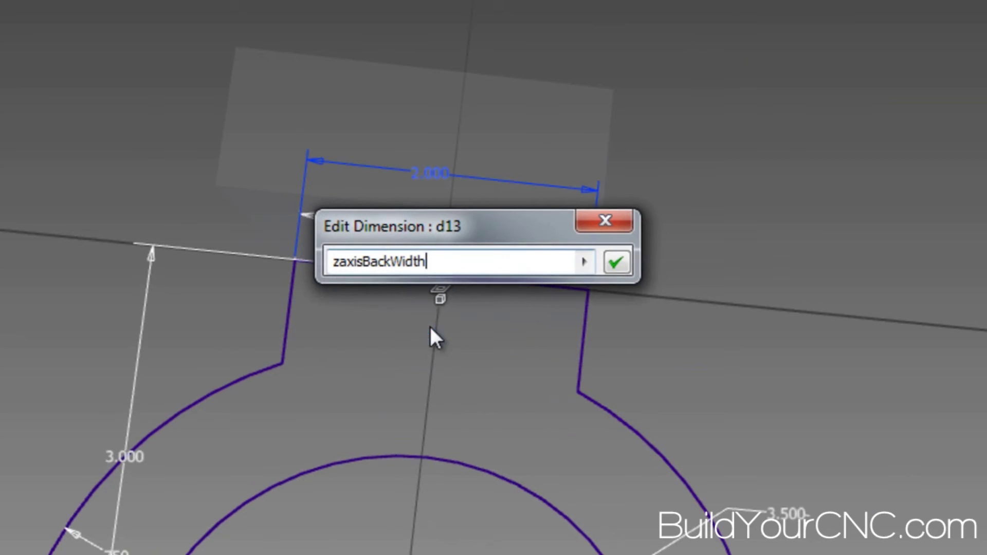
pyautogui.click(617, 265)
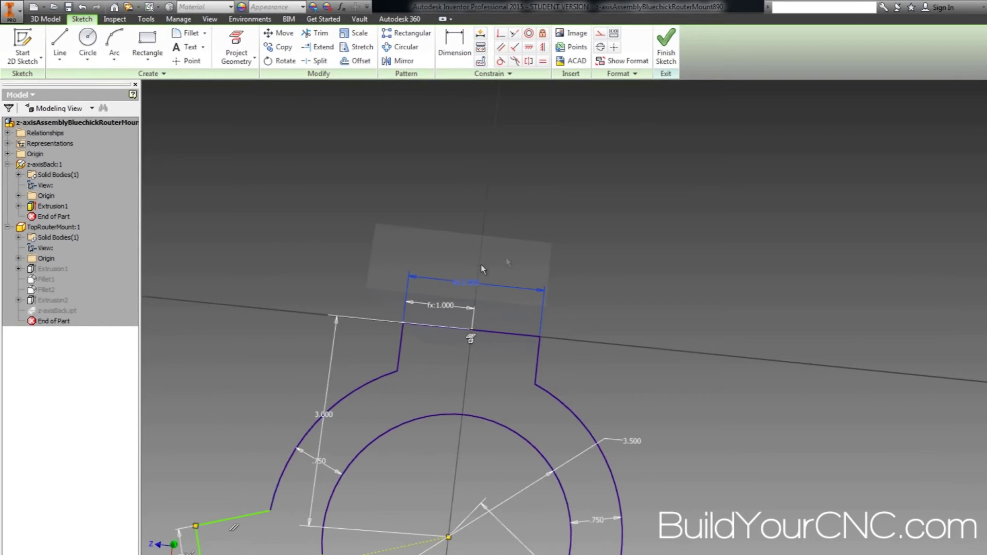
# Step: Finish the mount's sketch, return to the assembly and move the router mount against the back plate
pyautogui.press('F6')
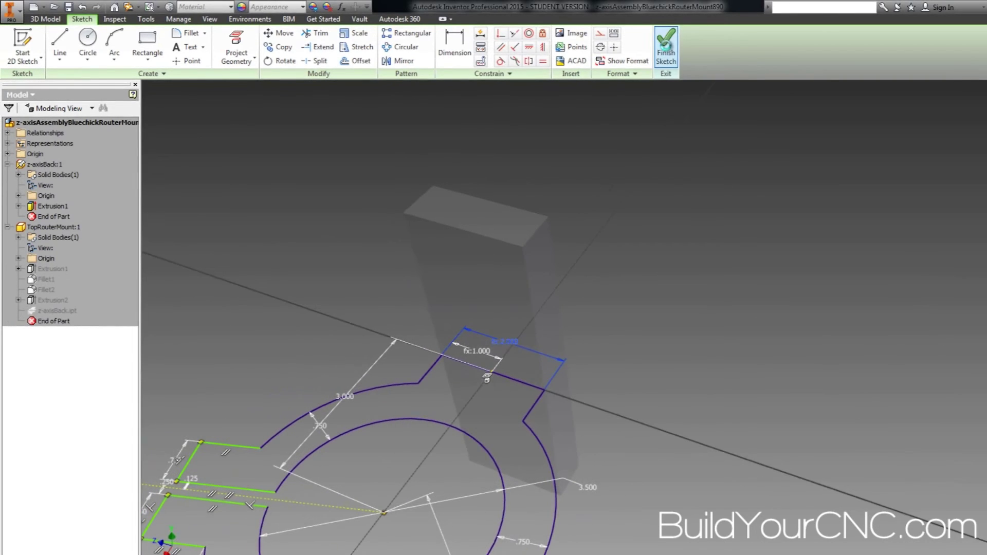
pyautogui.click(666, 46)
pyautogui.click(539, 415)
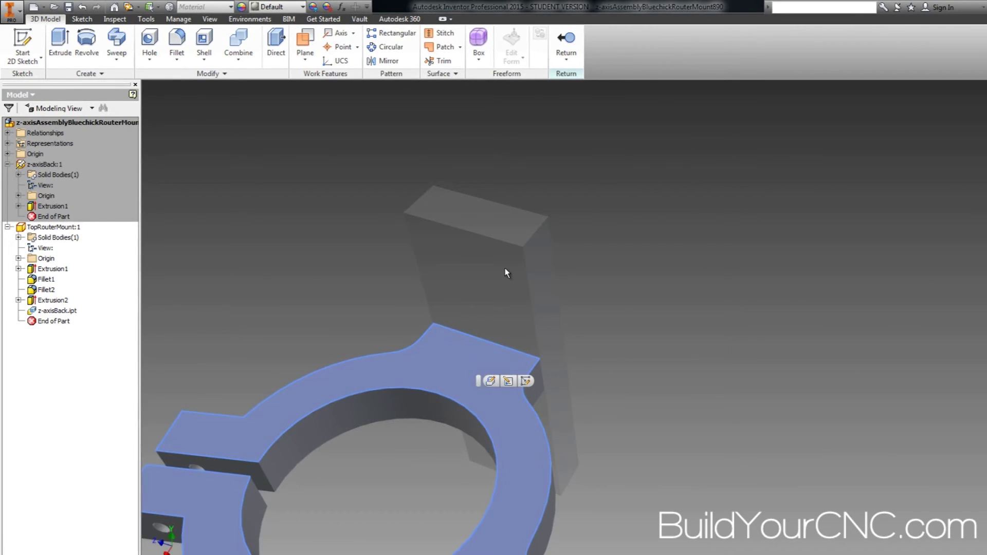
pyautogui.click(568, 39)
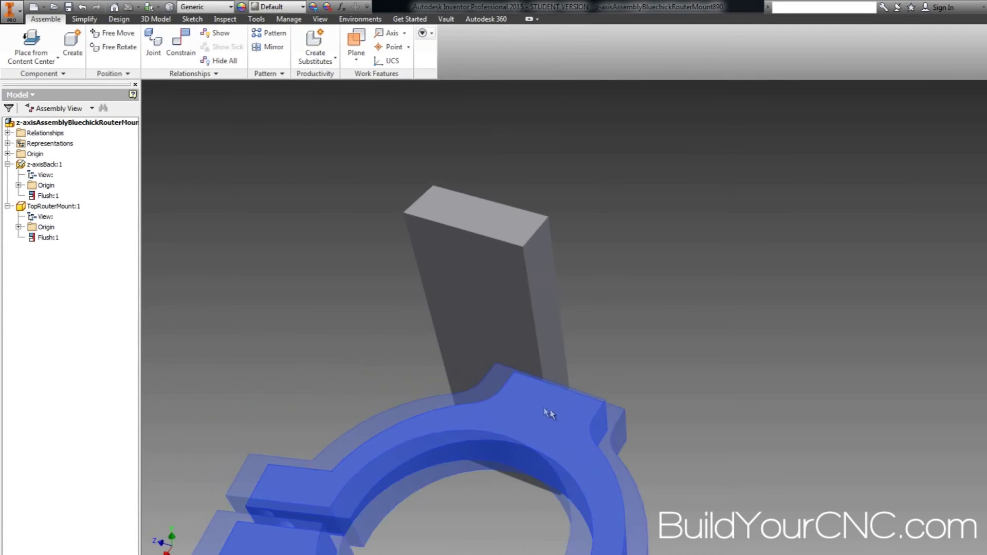
pyautogui.moveTo(550, 414); pyautogui.dragTo(442, 380)
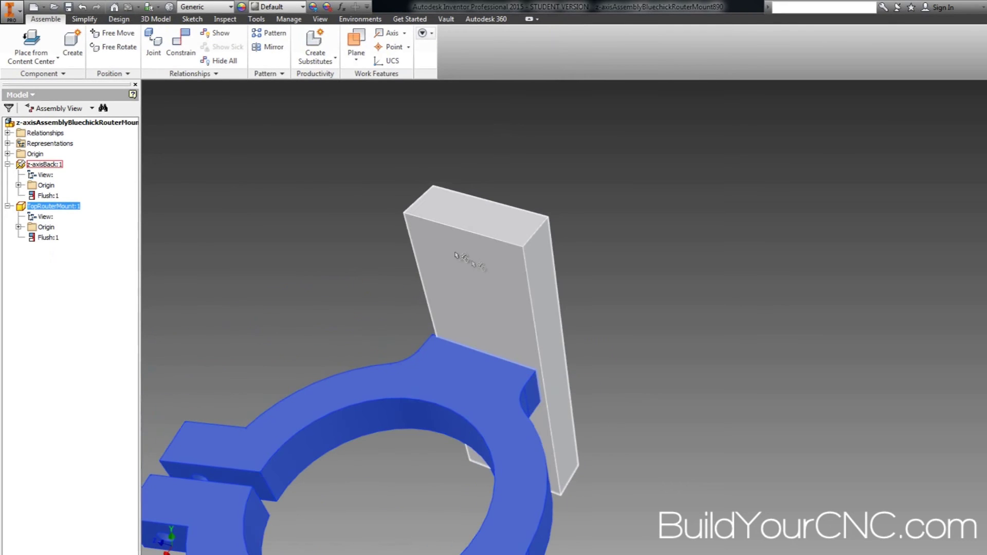
# Step: Edit the z-axisBack part in place, open its extrusion sketch and move the width dimension farther above the rectangle
pyautogui.click(472, 271)
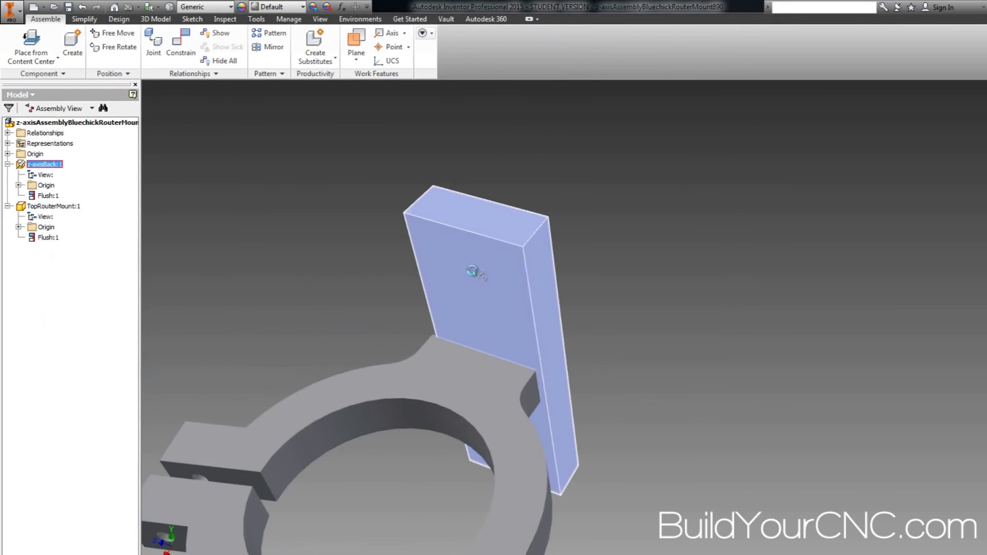
pyautogui.doubleClick(472, 271)
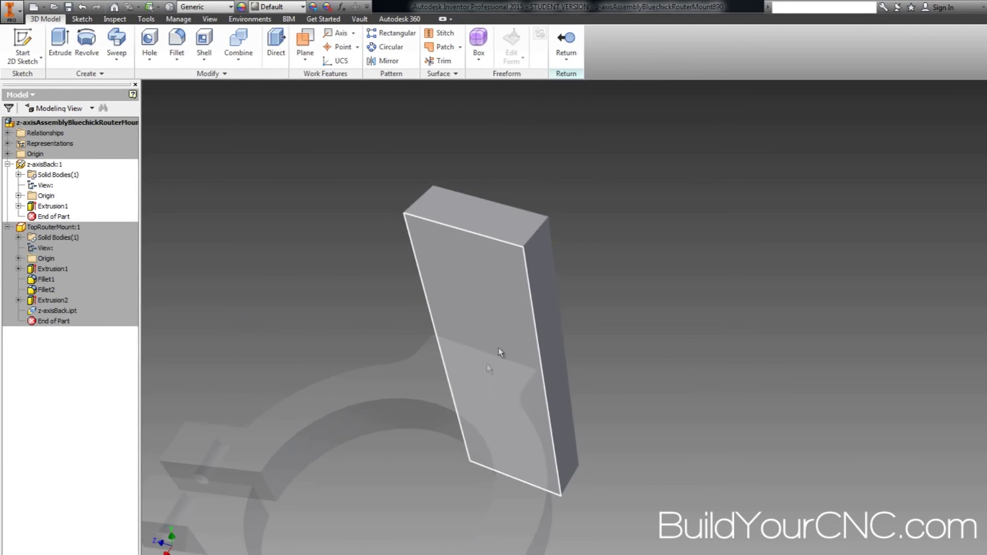
pyautogui.click(479, 212)
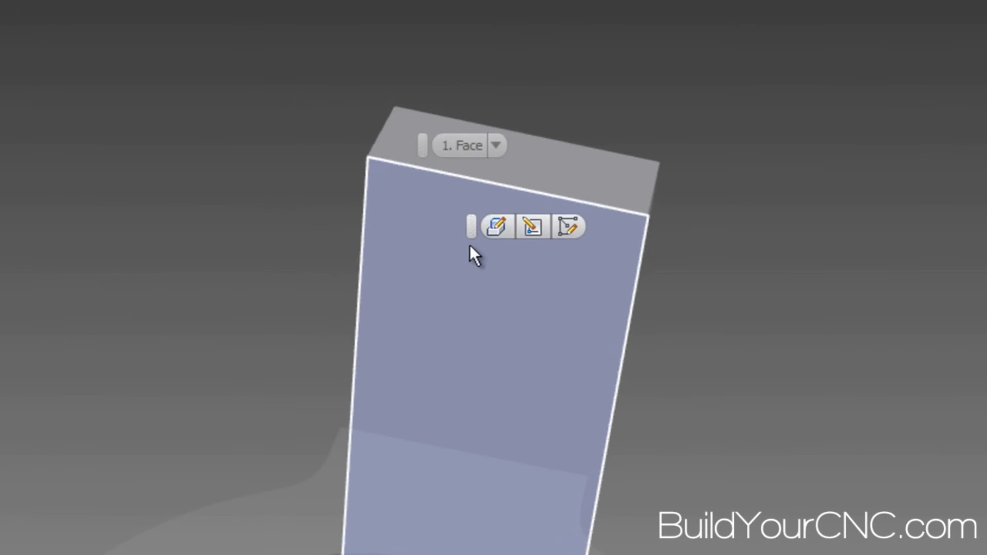
pyautogui.click(539, 223)
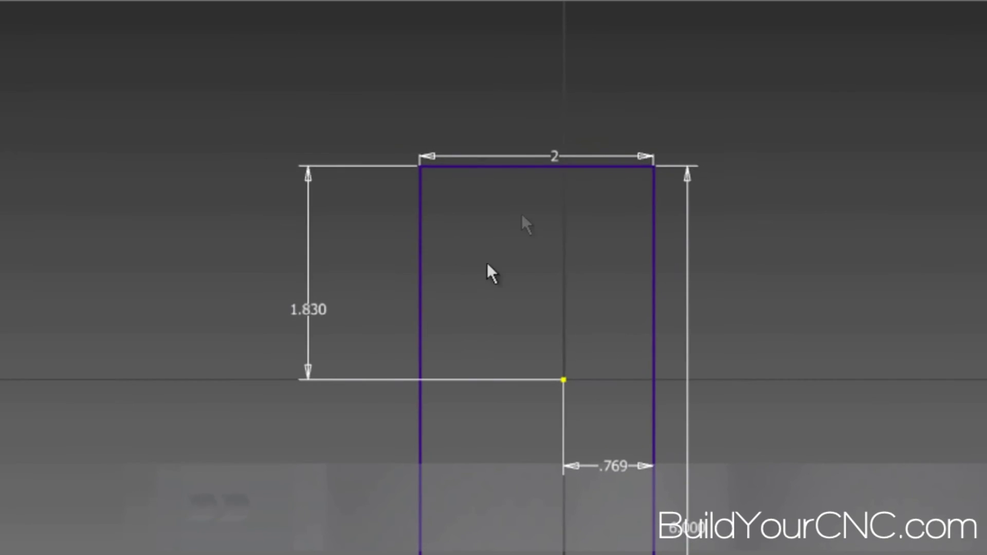
pyautogui.moveTo(555, 156); pyautogui.dragTo(557, 110)
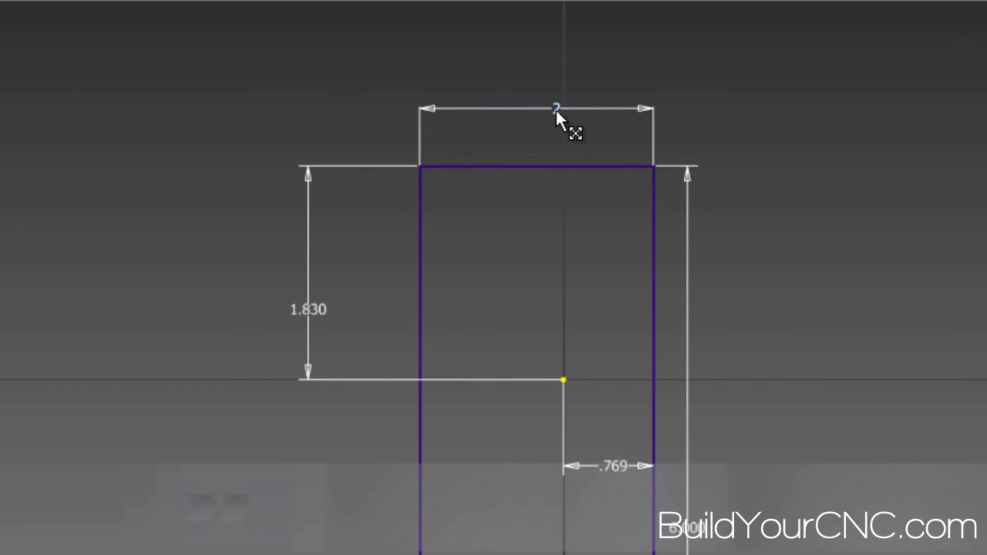
# Step: Set the back plate's zaxisBackWidth dimension to 3 in
pyautogui.doubleClick(554, 109)
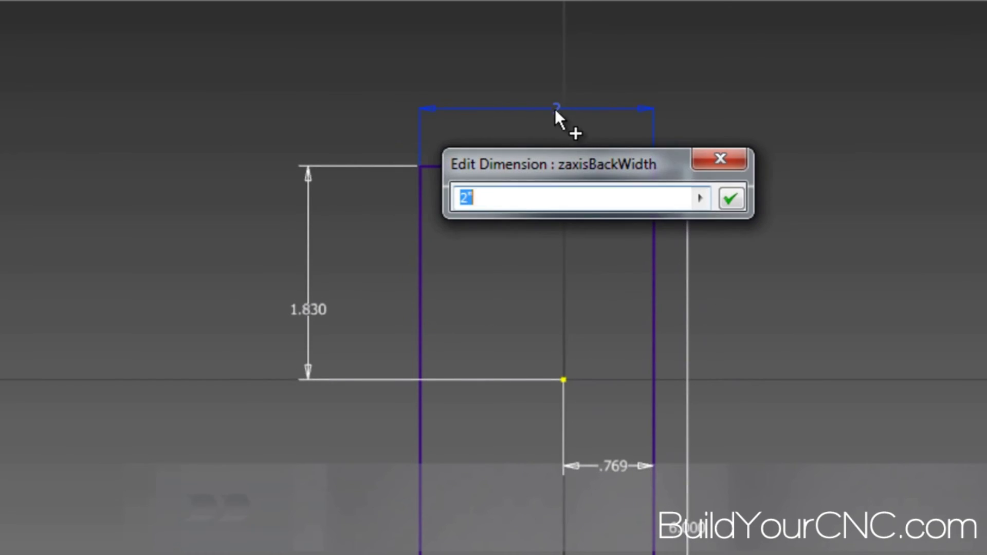
pyautogui.click(503, 198)
pyautogui.press('BackSpace')
pyautogui.write('in')
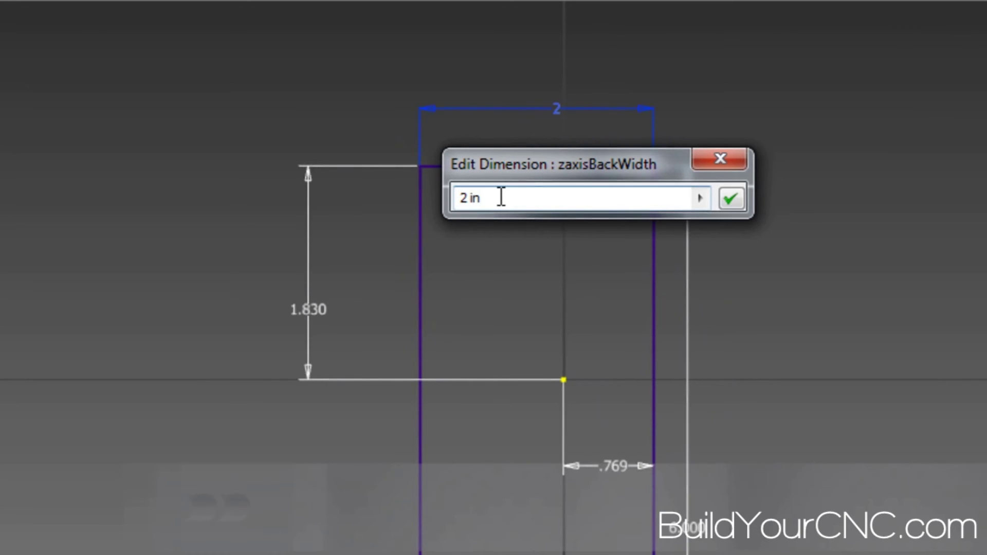
pyautogui.press('Left')
pyautogui.press('Left')
pyautogui.press('Left')
pyautogui.press('BackSpace')
pyautogui.write('3')
pyautogui.click(730, 199)
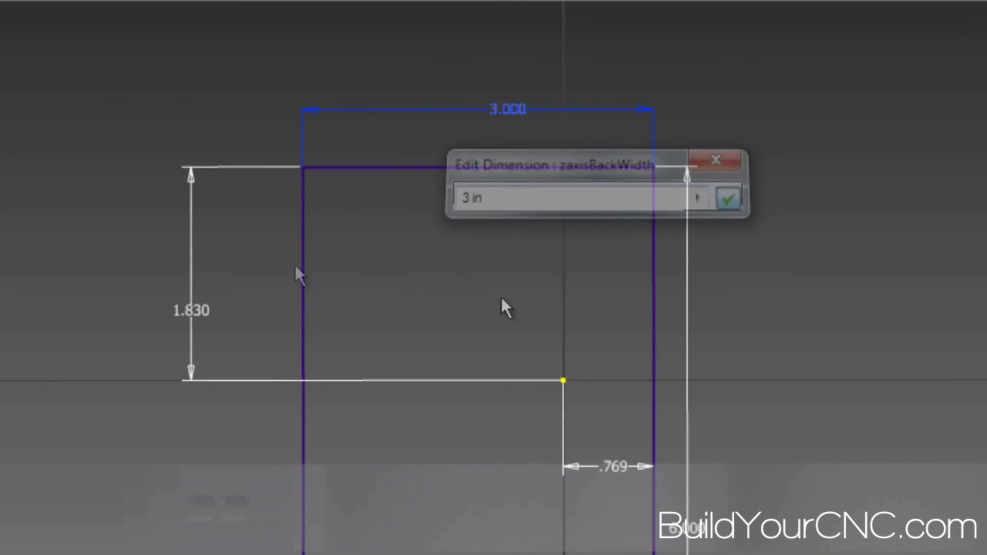
# Step: Finish the back plate's sketch and run a Global Update of the assembly
pyautogui.press('F6')
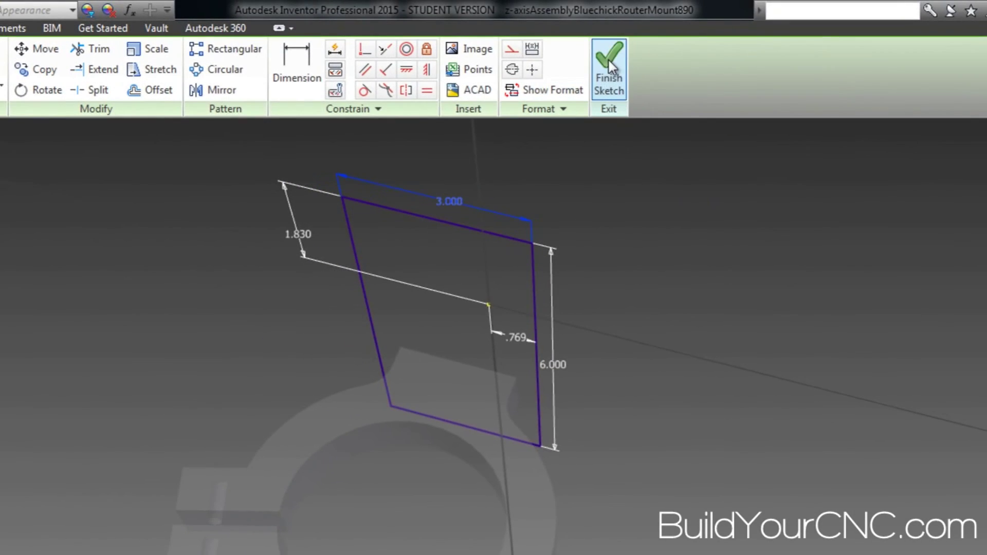
pyautogui.click(608, 57)
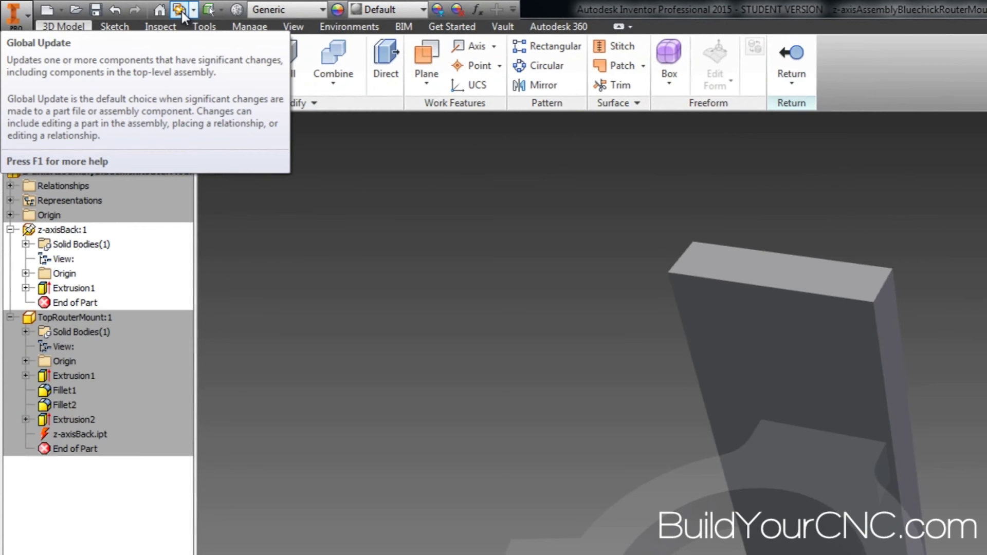
pyautogui.click(181, 11)
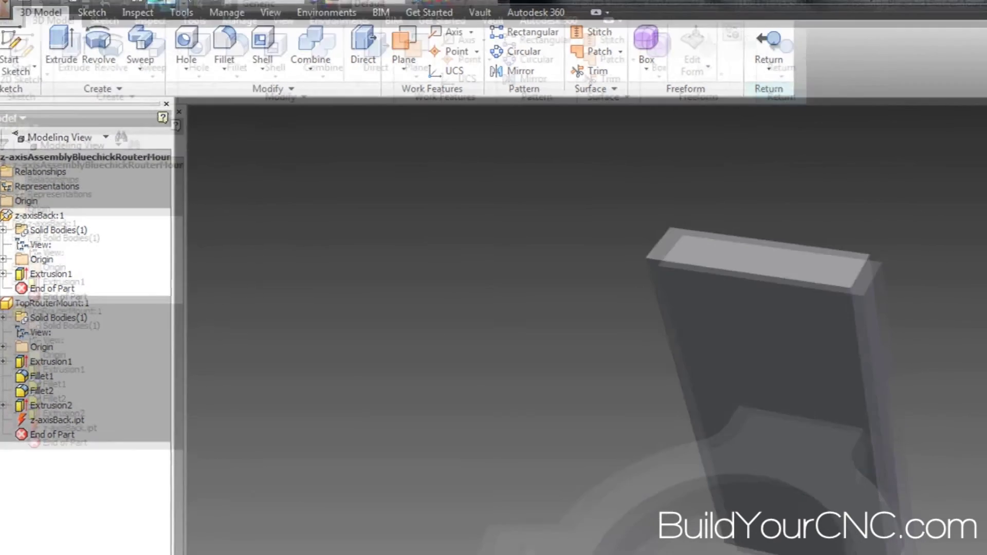